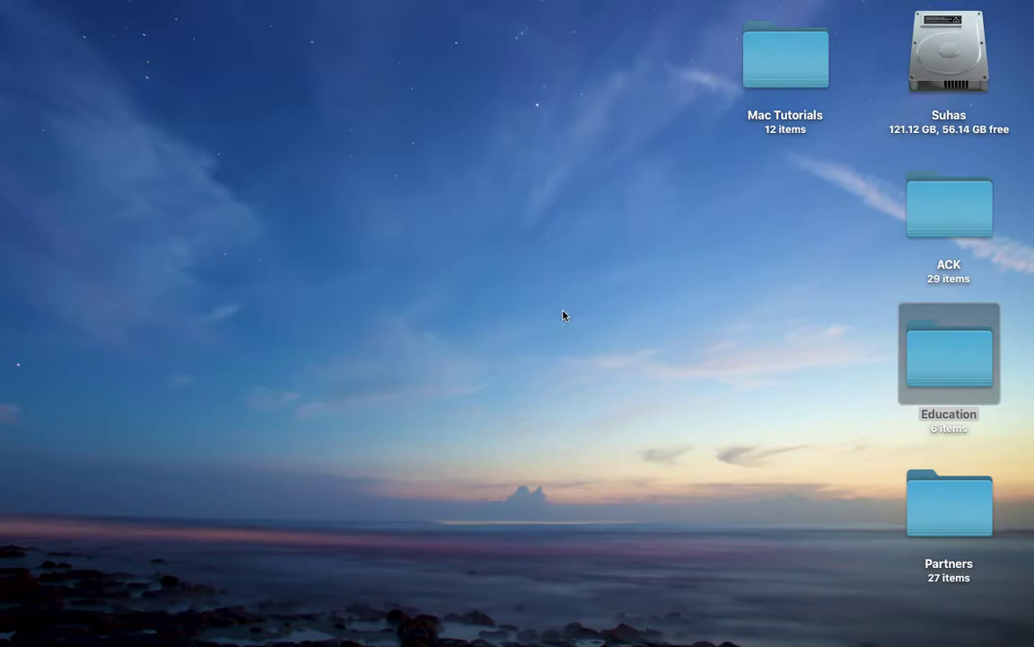
Open Launchpad's System folder and launch Font Book from it
{"action": "key", "text": "F4"}
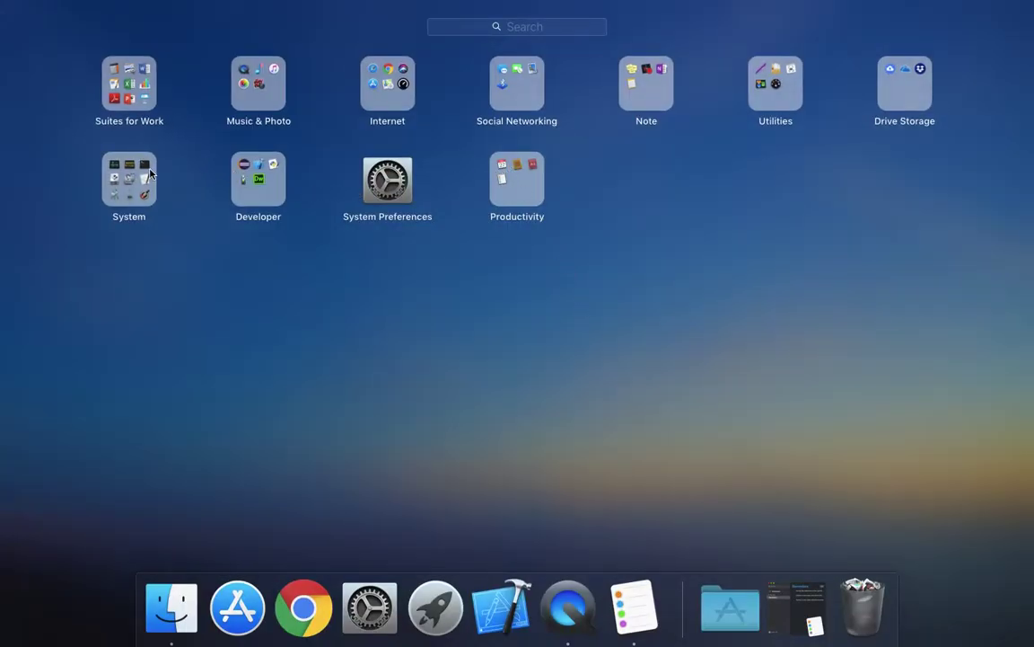
{"action": "left_click", "coordinate": [128, 178]}
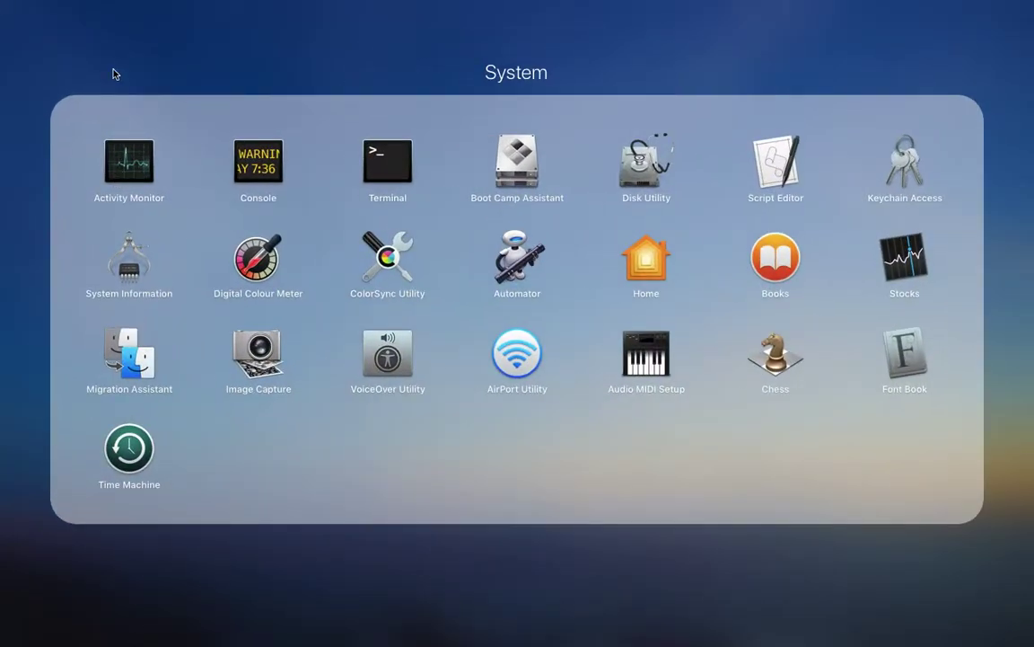
{"action": "left_click", "coordinate": [406, 18]}
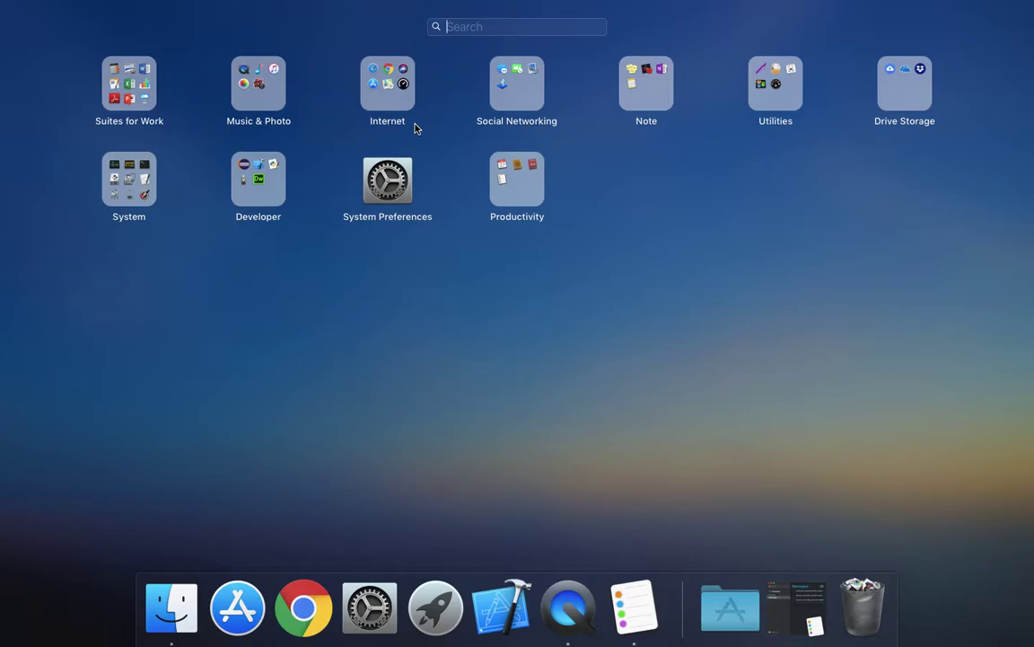
{"action": "left_click", "coordinate": [130, 179]}
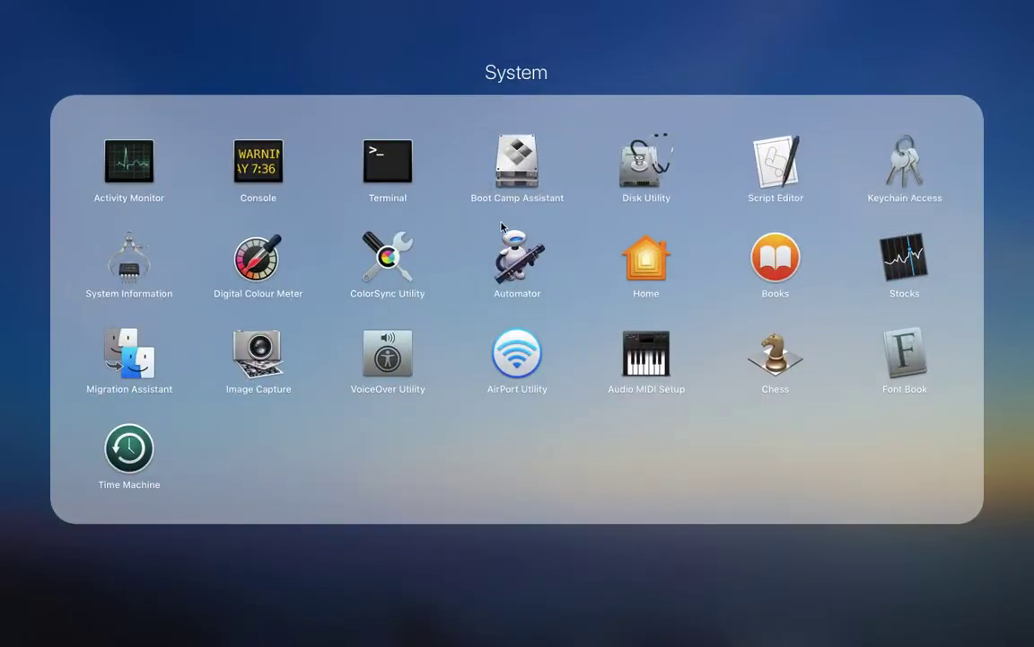
{"action": "left_click", "coordinate": [899, 358]}
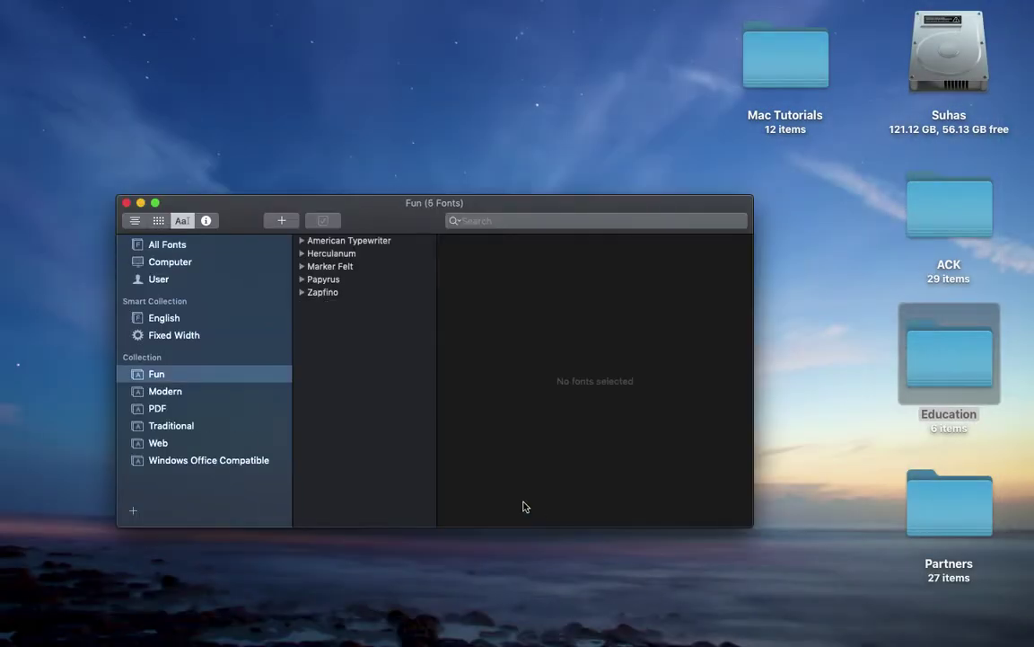
Preview Zapfino, then browse the full All Fonts list
{"action": "left_click", "coordinate": [363, 292]}
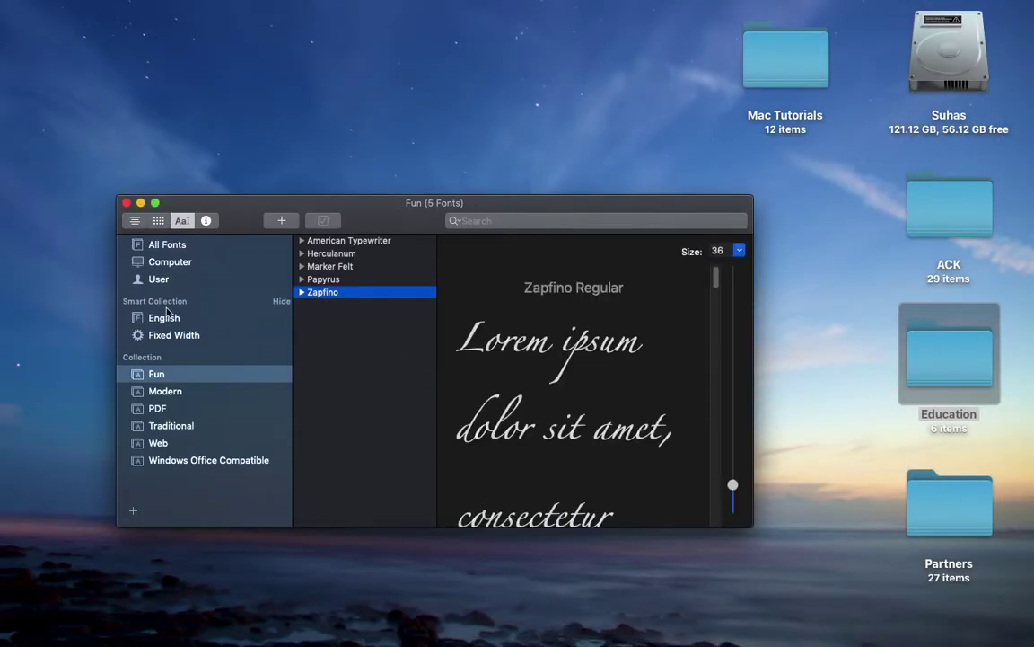
{"action": "left_click", "coordinate": [148, 243]}
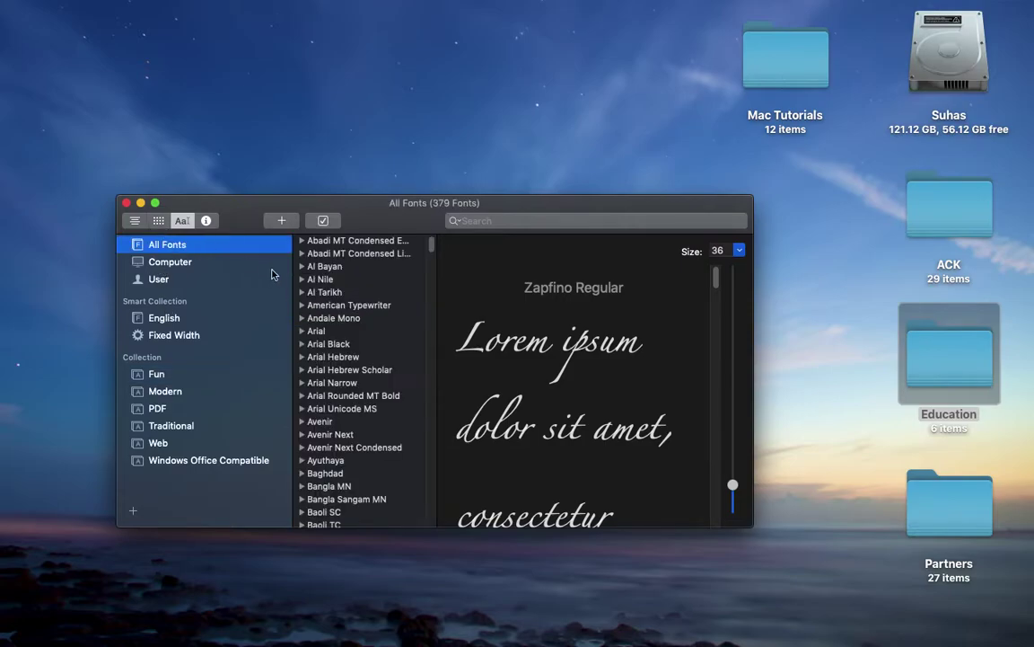
{"action": "scroll", "coordinate": [357, 321], "scroll_direction": "down", "scroll_amount": 20}
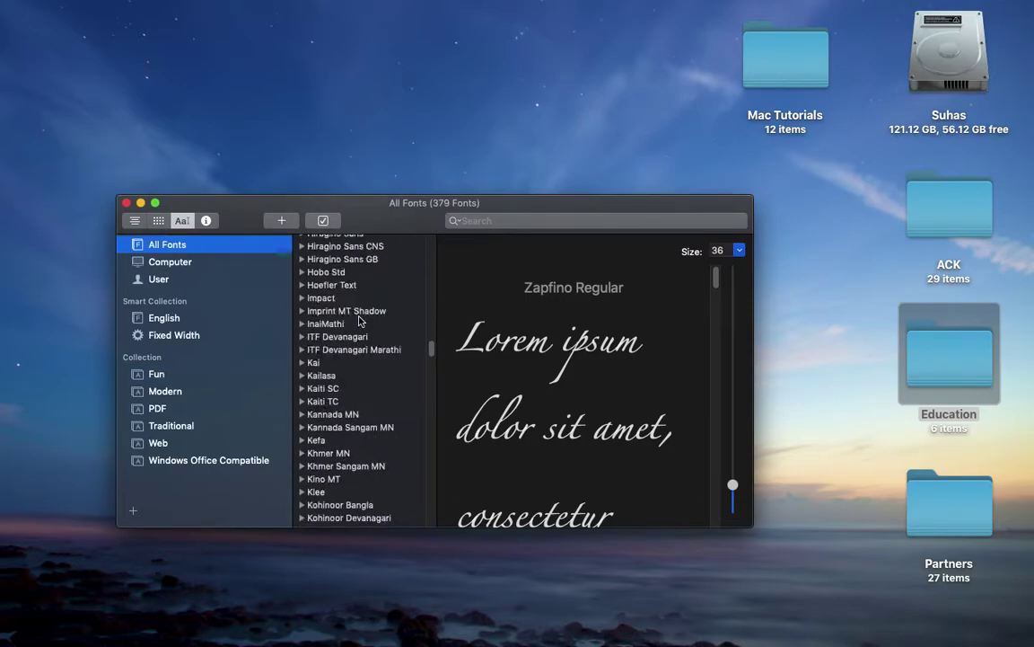
{"action": "scroll", "coordinate": [357, 321], "scroll_direction": "down", "scroll_amount": 15}
{"action": "scroll", "coordinate": [357, 316], "scroll_direction": "up", "scroll_amount": 20}
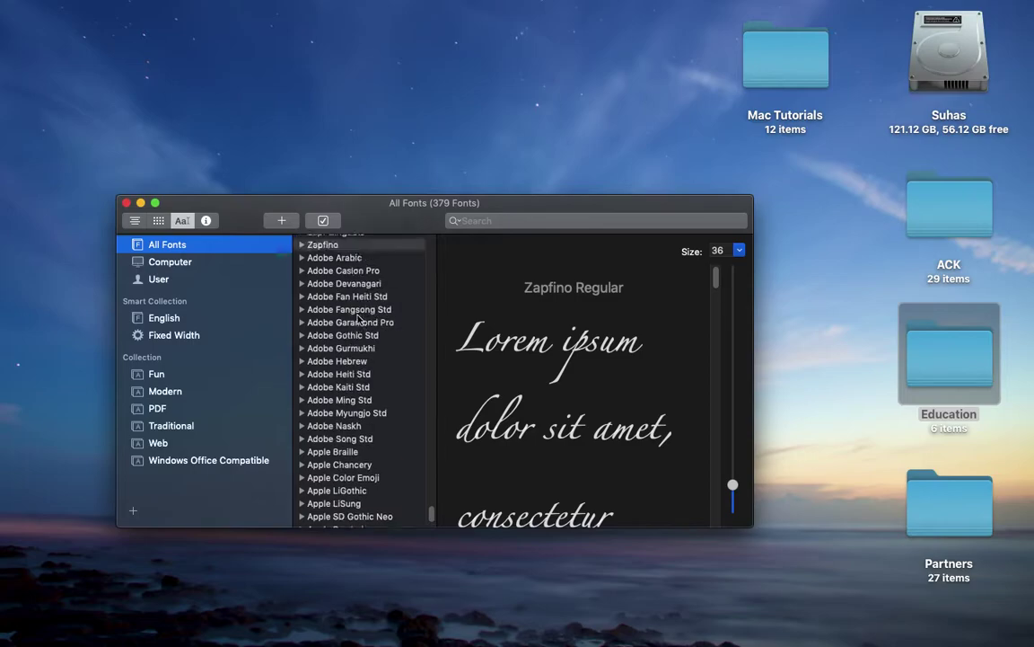
{"action": "scroll", "coordinate": [357, 316], "scroll_direction": "up", "scroll_amount": 20}
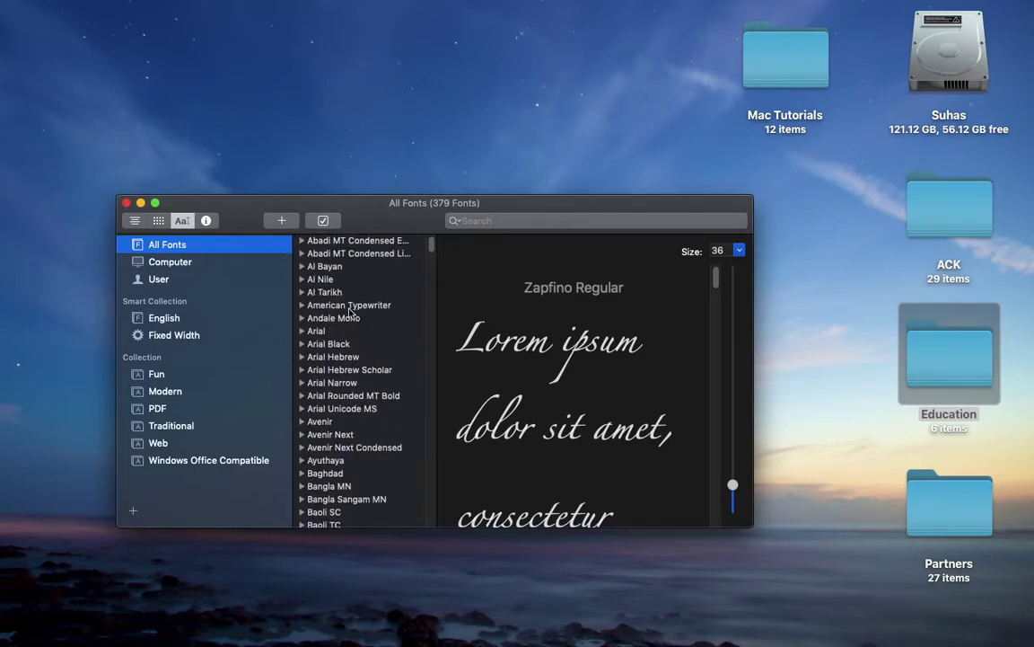
Browse the Computer fonts, then show the six User fonts
{"action": "left_click", "coordinate": [189, 261]}
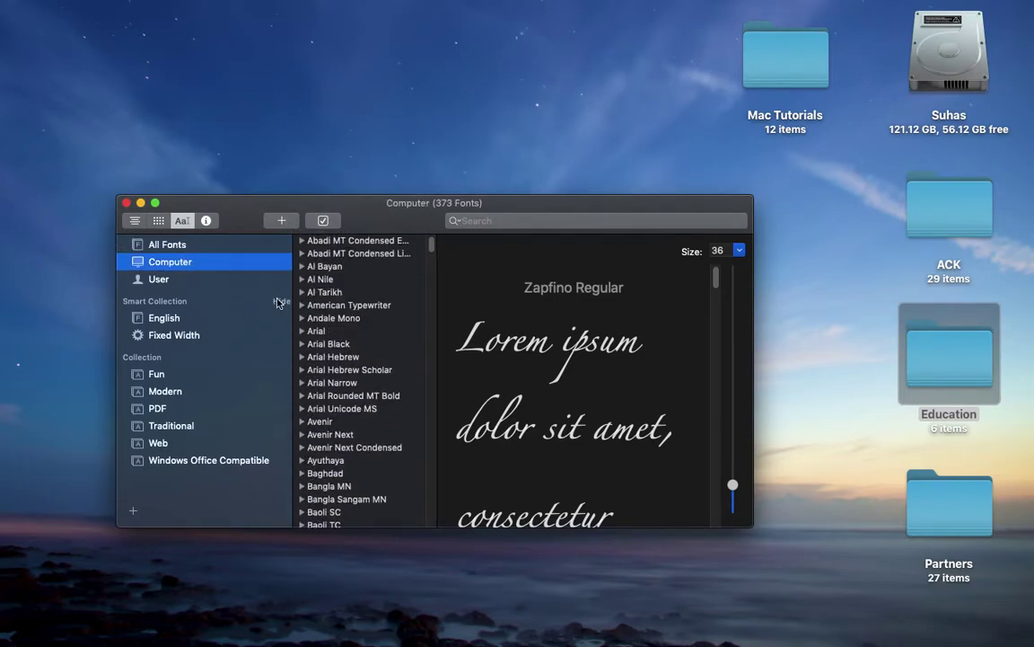
{"action": "scroll", "coordinate": [353, 292], "scroll_direction": "down", "scroll_amount": 15}
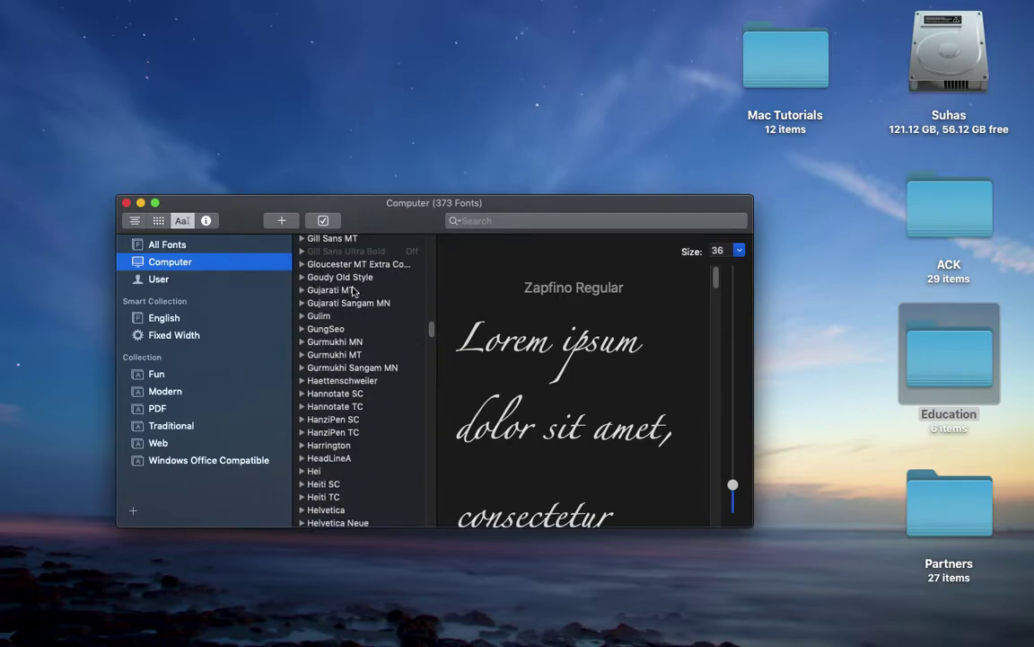
{"action": "scroll", "coordinate": [353, 292], "scroll_direction": "up", "scroll_amount": 10}
{"action": "scroll", "coordinate": [353, 292], "scroll_direction": "up", "scroll_amount": 10}
{"action": "left_click", "coordinate": [216, 283]}
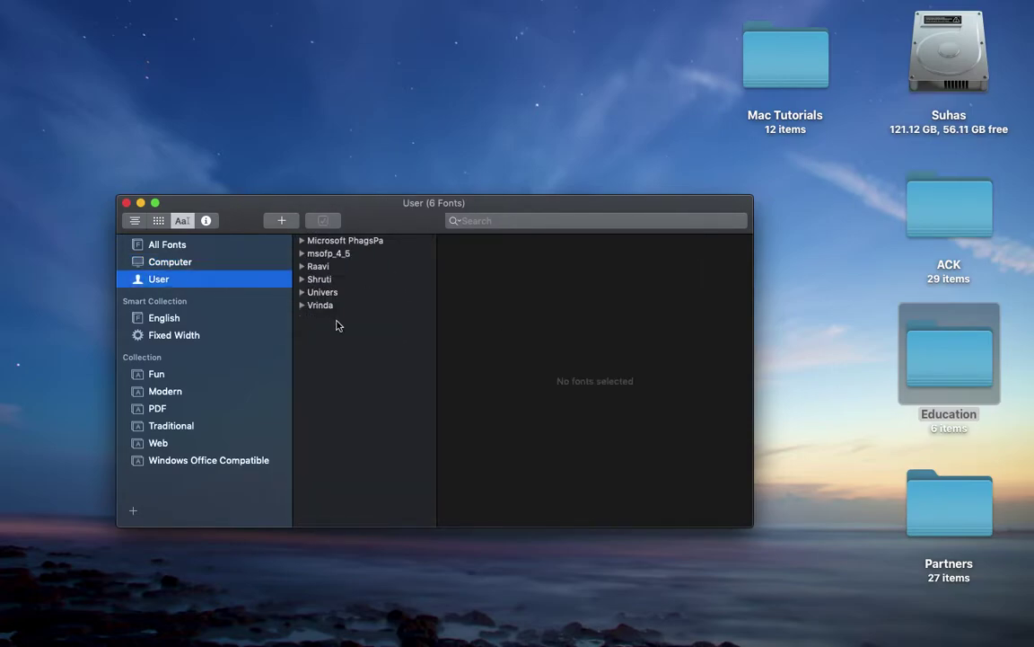
Remove the msofp_4_5 font from the User collection
{"action": "left_click", "coordinate": [332, 243]}
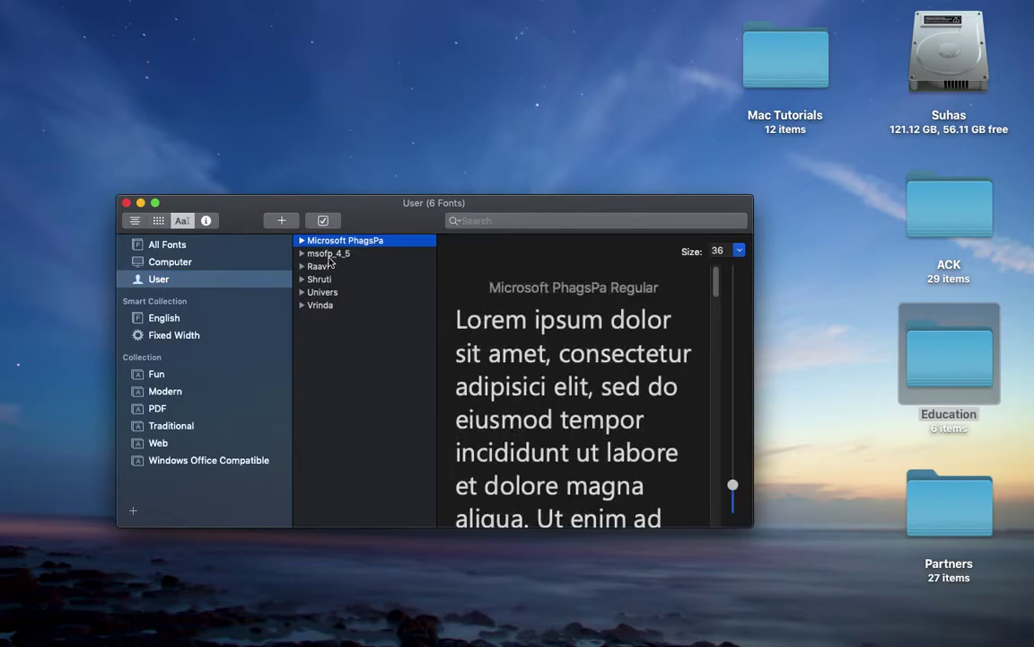
{"action": "left_click", "coordinate": [329, 255]}
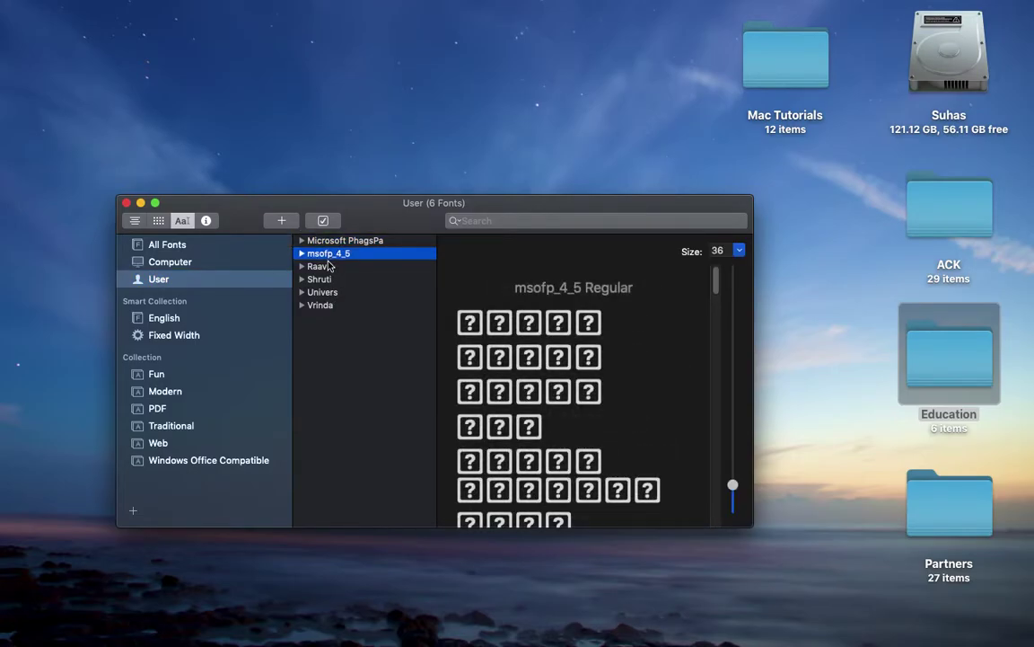
{"action": "key", "text": "Delete"}
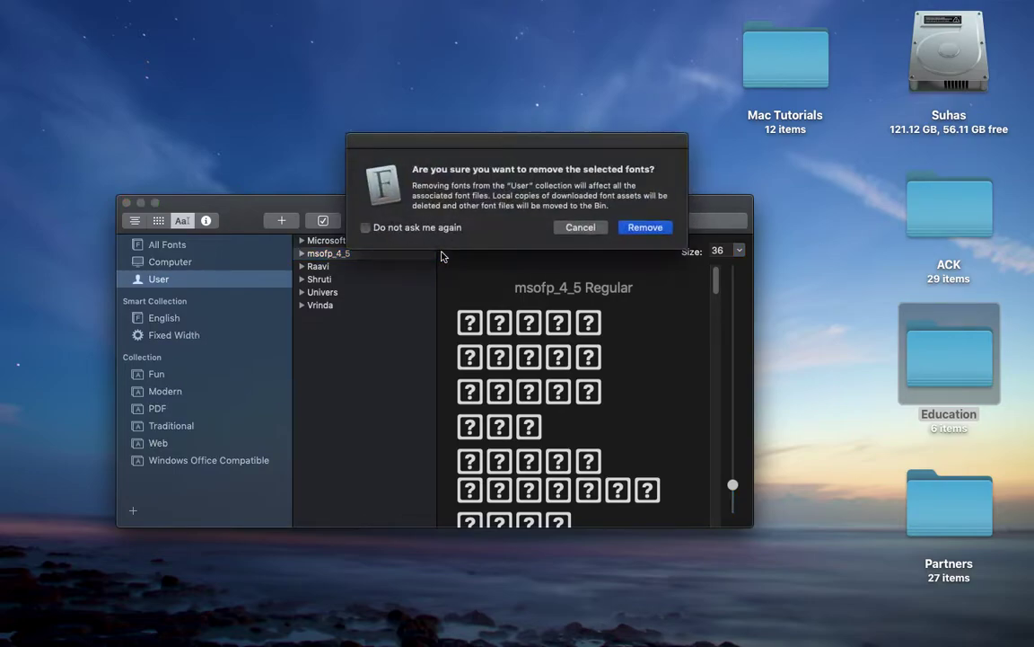
{"action": "key", "text": "Escape"}
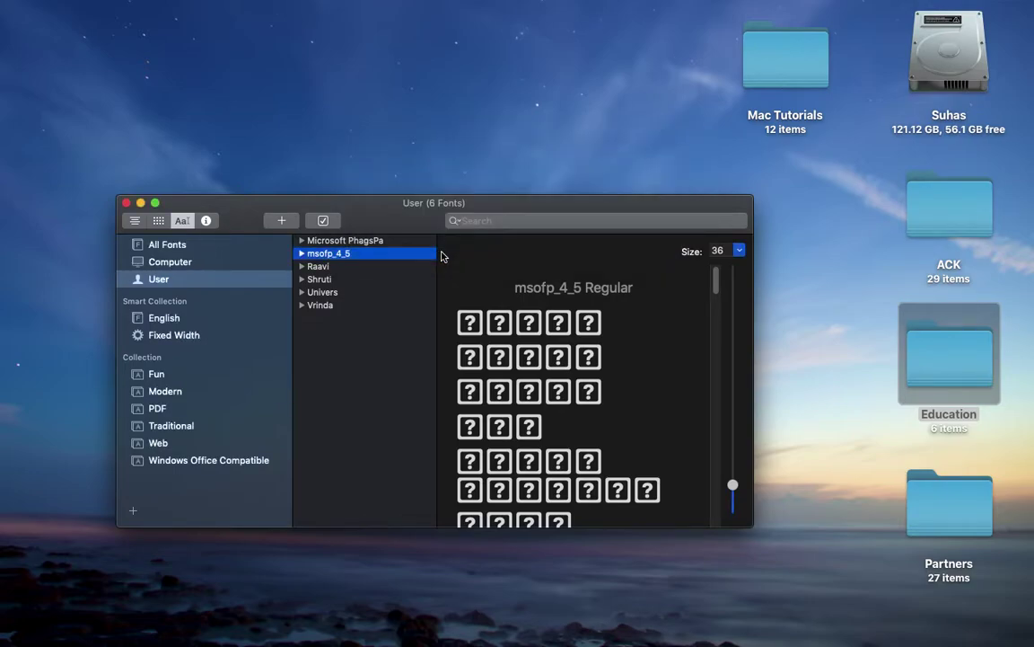
Preview Raavi, Vrinda and Univers, inspecting the Univers Bold face
{"action": "left_click", "coordinate": [354, 256]}
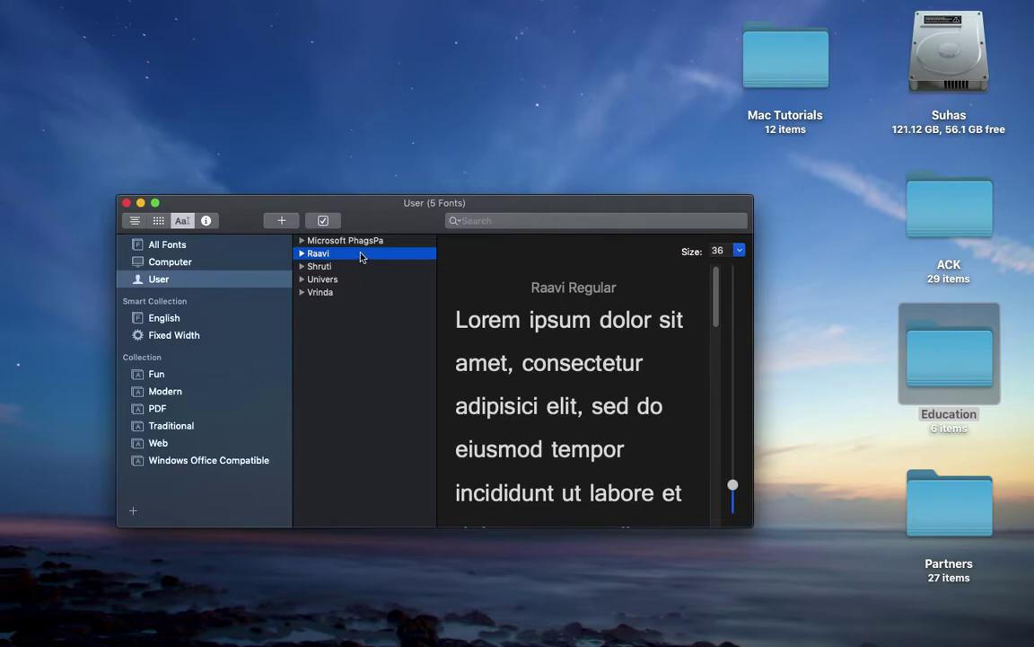
{"action": "key", "text": "Down"}
{"action": "key", "text": "Down"}
{"action": "key", "text": "Down"}
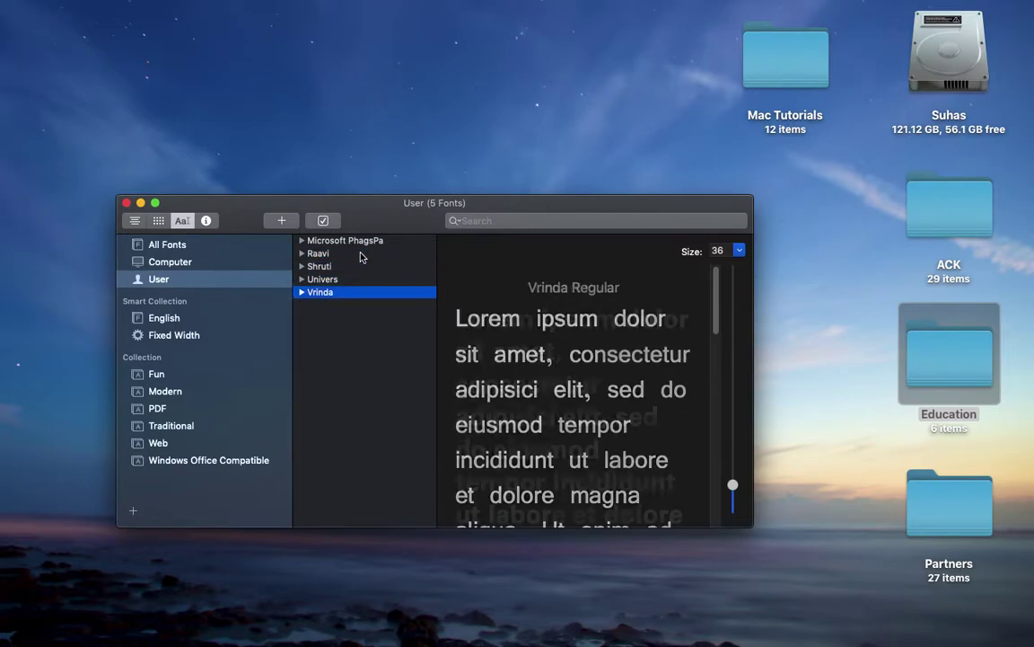
{"action": "key", "text": "Up"}
{"action": "key", "text": "Up"}
{"action": "key", "text": "Down"}
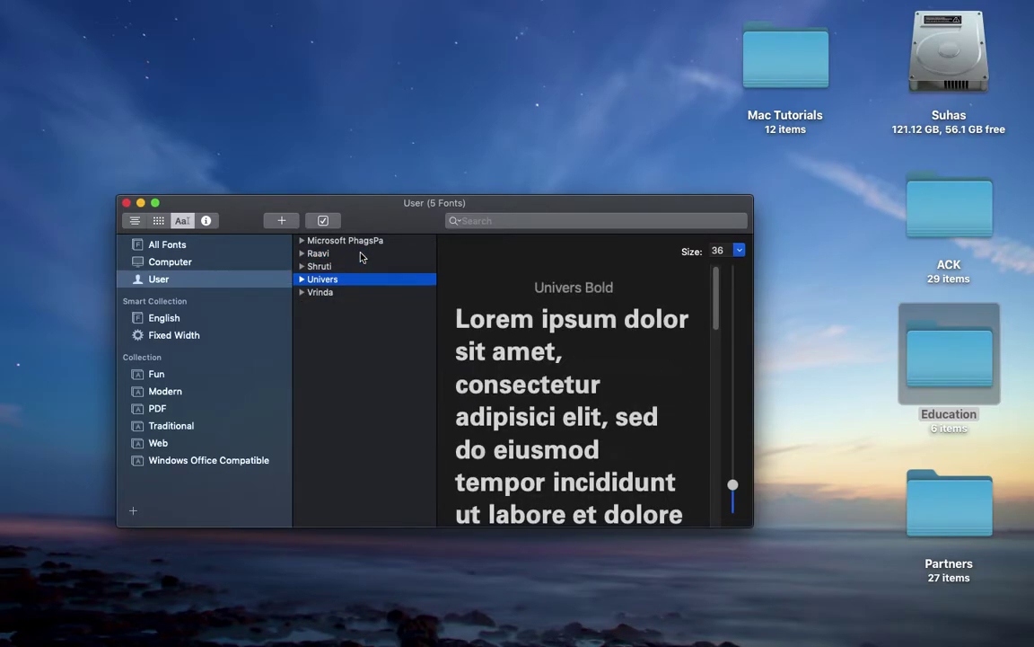
{"action": "left_click", "coordinate": [301, 279]}
{"action": "left_click", "coordinate": [314, 293]}
{"action": "right_click", "coordinate": [314, 294]}
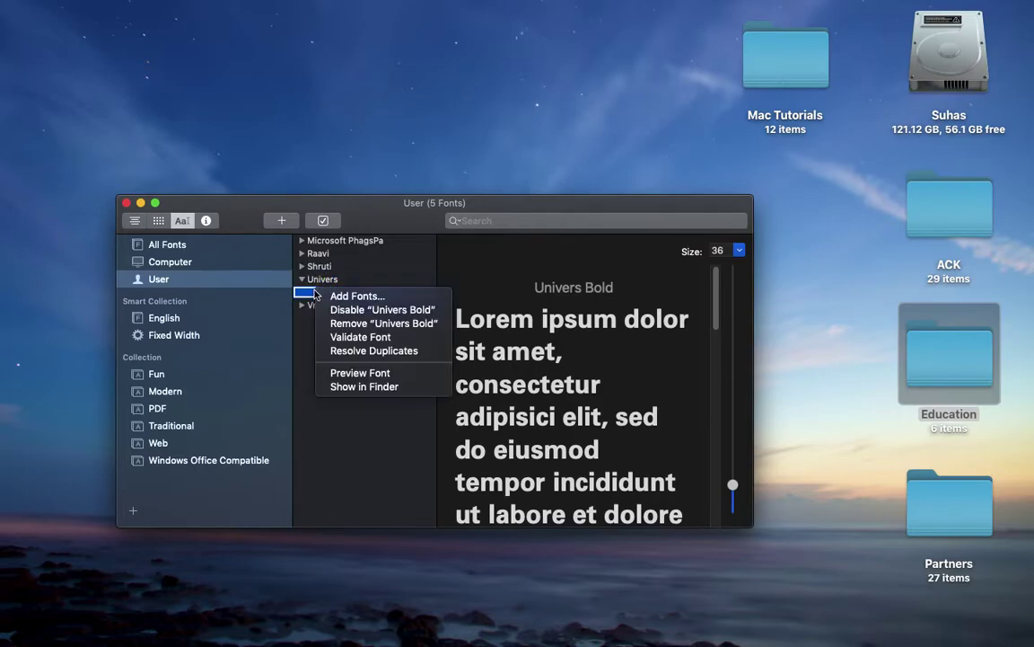
{"action": "key", "text": "Escape"}
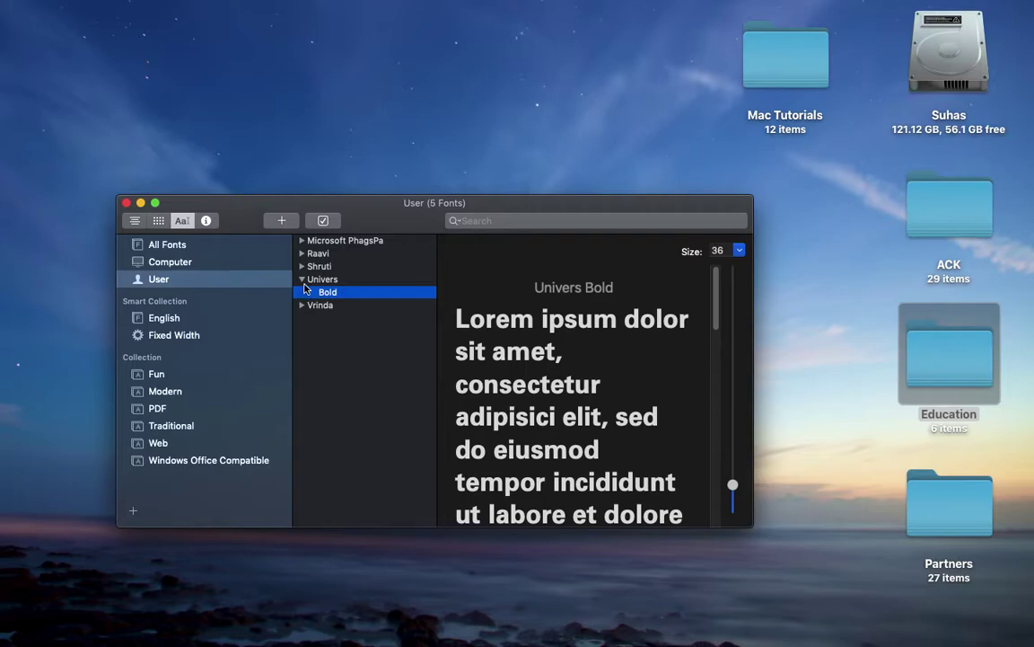
{"action": "left_click", "coordinate": [302, 279]}
Browse the English collection, then open the Fixed Width collection
{"action": "left_click", "coordinate": [171, 320]}
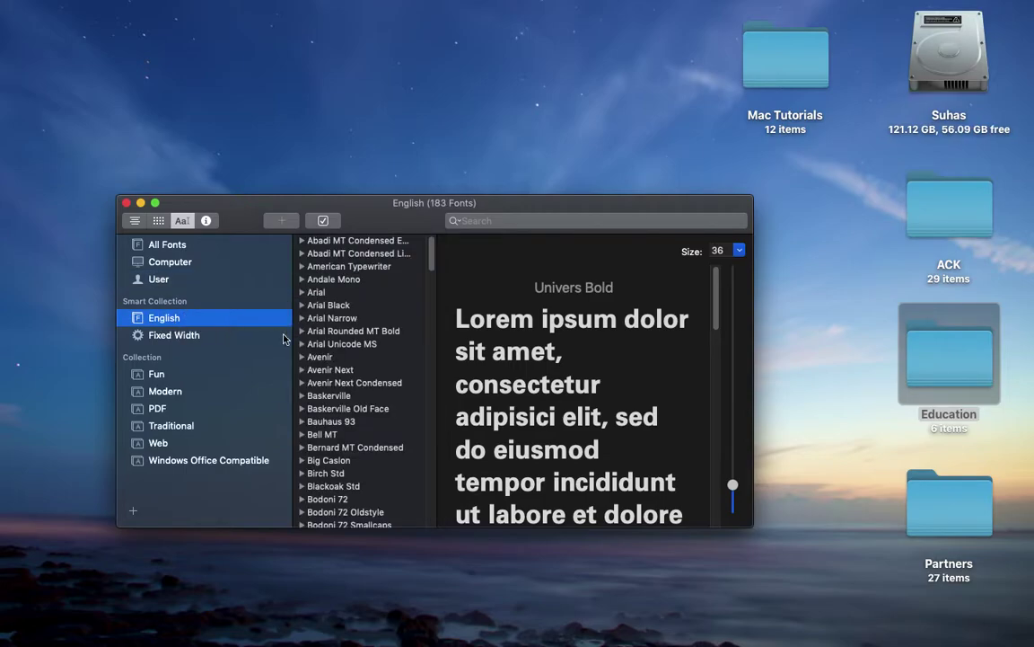
{"action": "scroll", "coordinate": [323, 314], "scroll_direction": "down", "scroll_amount": 20}
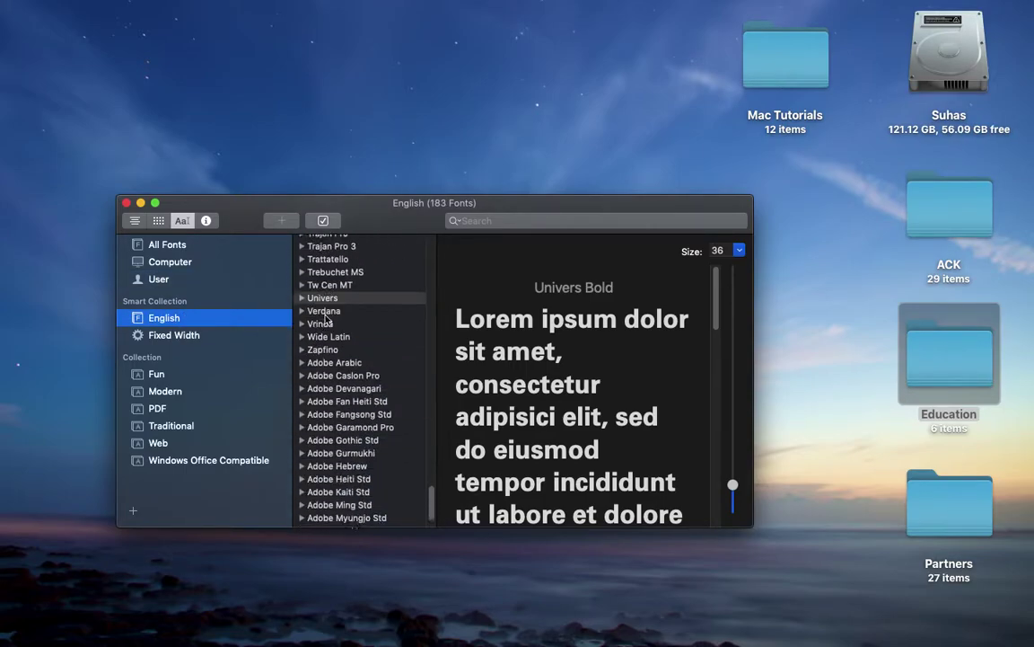
{"action": "scroll", "coordinate": [325, 322], "scroll_direction": "down", "scroll_amount": 2}
{"action": "left_click", "coordinate": [162, 335]}
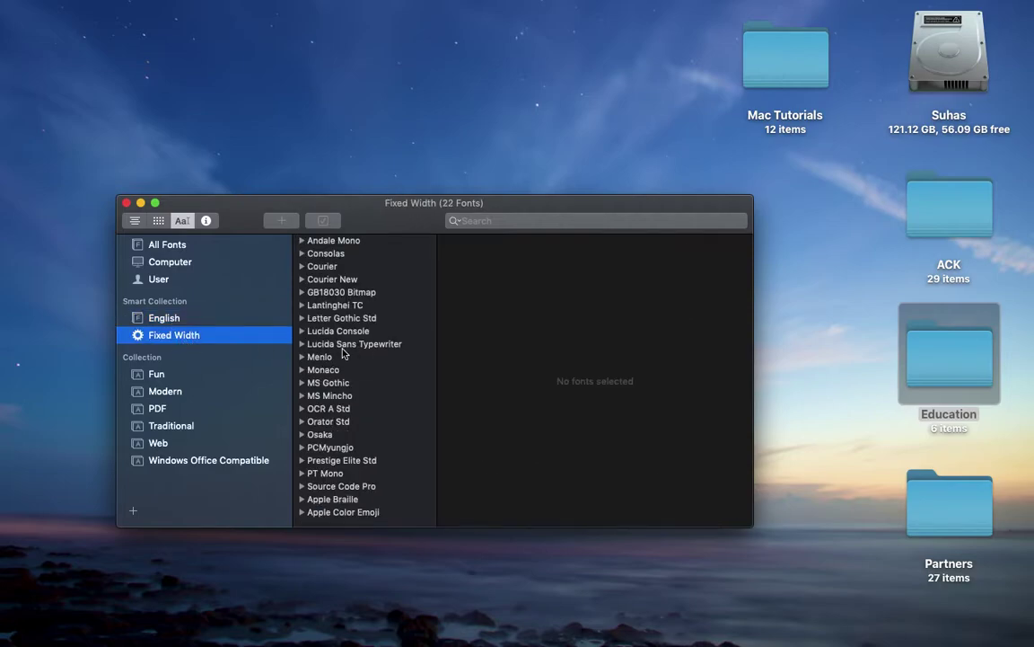
Step through the Fixed Width previews from Andale Mono via Monaco to Apple Color Emoji
{"action": "left_click", "coordinate": [344, 242]}
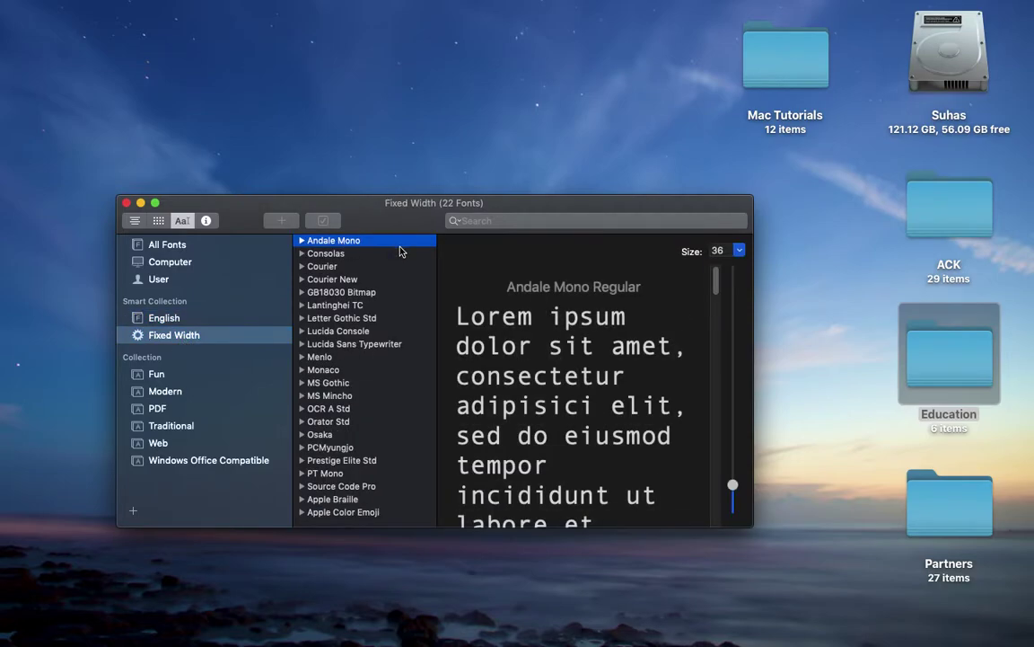
{"action": "key", "text": "Down"}
{"action": "key", "text": "Down"}
{"action": "key", "text": "Down"}
{"action": "key", "text": "Down"}
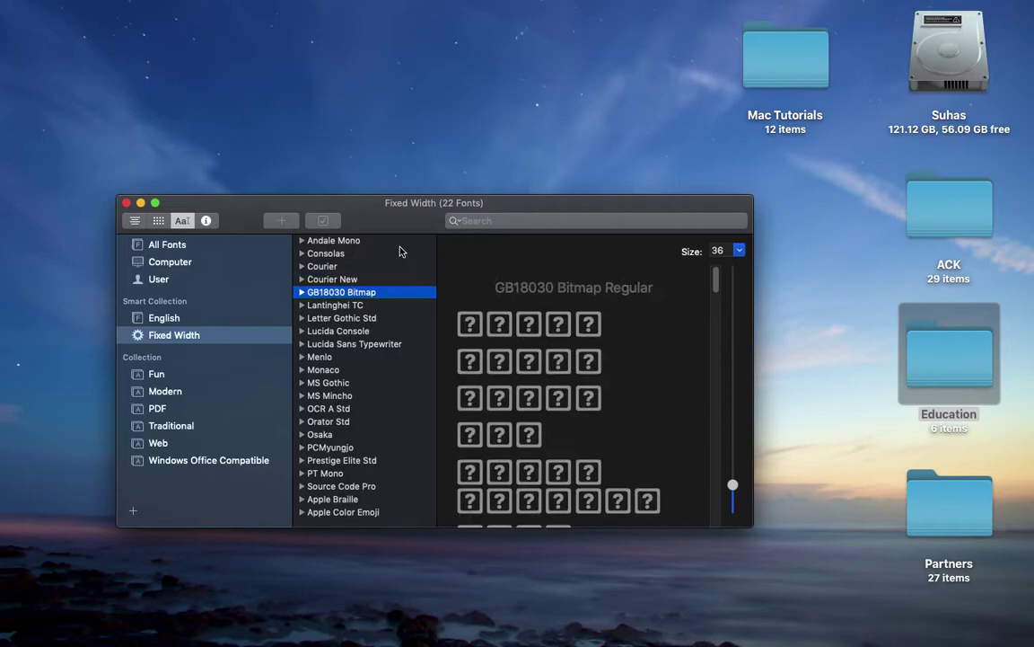
{"action": "key", "text": "Down"}
{"action": "key", "text": "Down"}
{"action": "key", "text": "Down"}
{"action": "key", "text": "Up"}
{"action": "key", "text": "Up"}
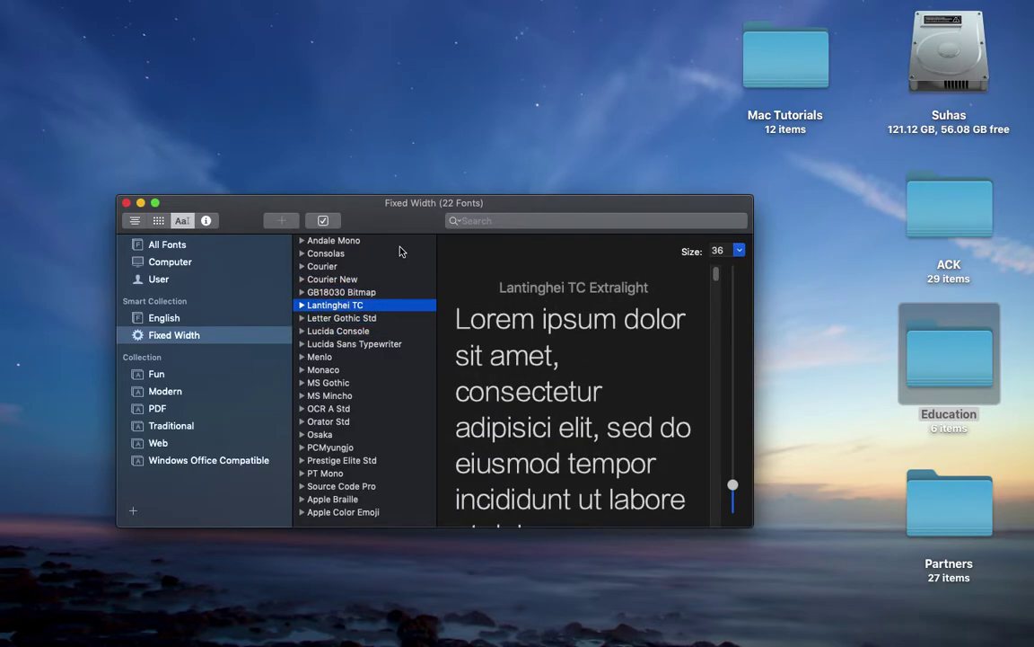
{"action": "key", "text": "Up"}
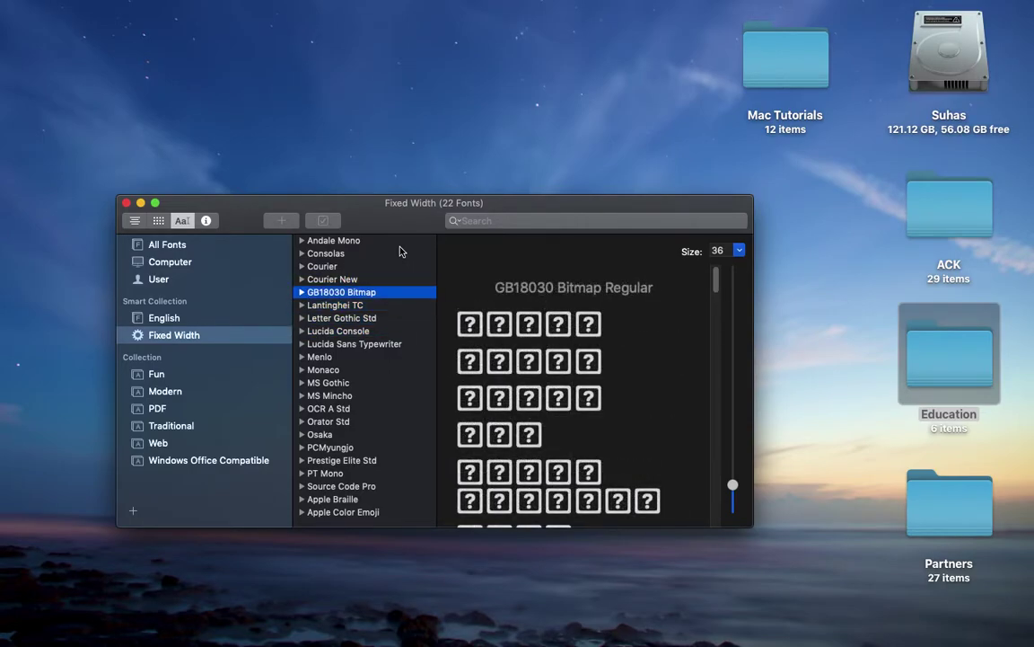
{"action": "key", "text": "Down"}
{"action": "key", "text": "Down"}
{"action": "key", "text": "Down"}
{"action": "key", "text": "Down"}
{"action": "key", "text": "Down"}
{"action": "key", "text": "Down"}
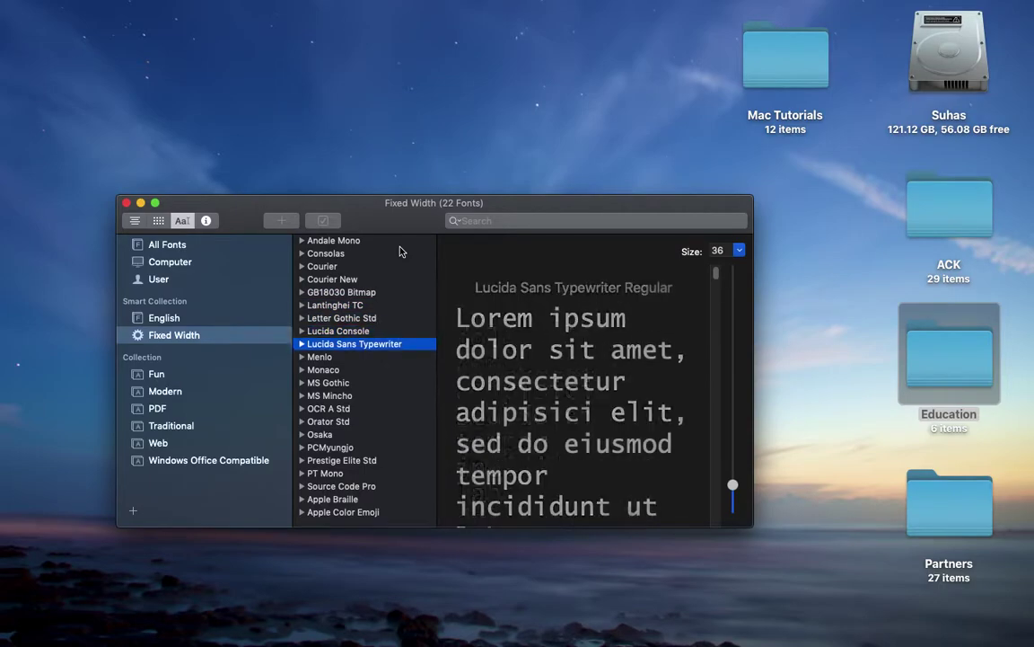
{"action": "key", "text": "Down"}
{"action": "key", "text": "Down"}
{"action": "key", "text": "Down"}
{"action": "key", "text": "Down"}
{"action": "key", "text": "Down"}
{"action": "key", "text": "Down"}
{"action": "key", "text": "Down"}
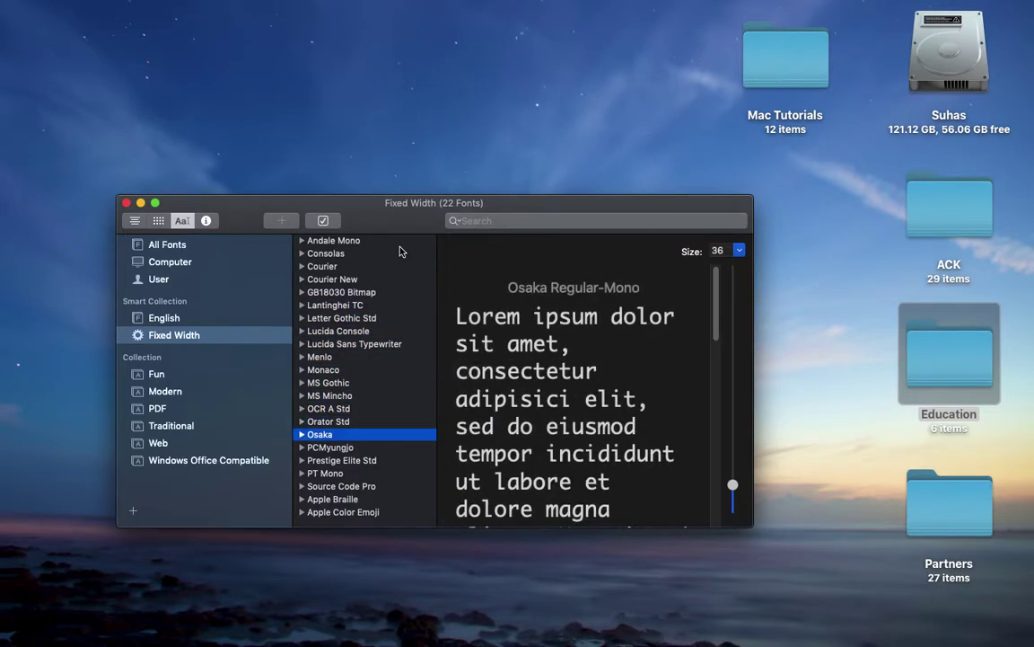
{"action": "key", "text": "Down"}
{"action": "key", "text": "Down"}
{"action": "key", "text": "Down"}
{"action": "key", "text": "Down"}
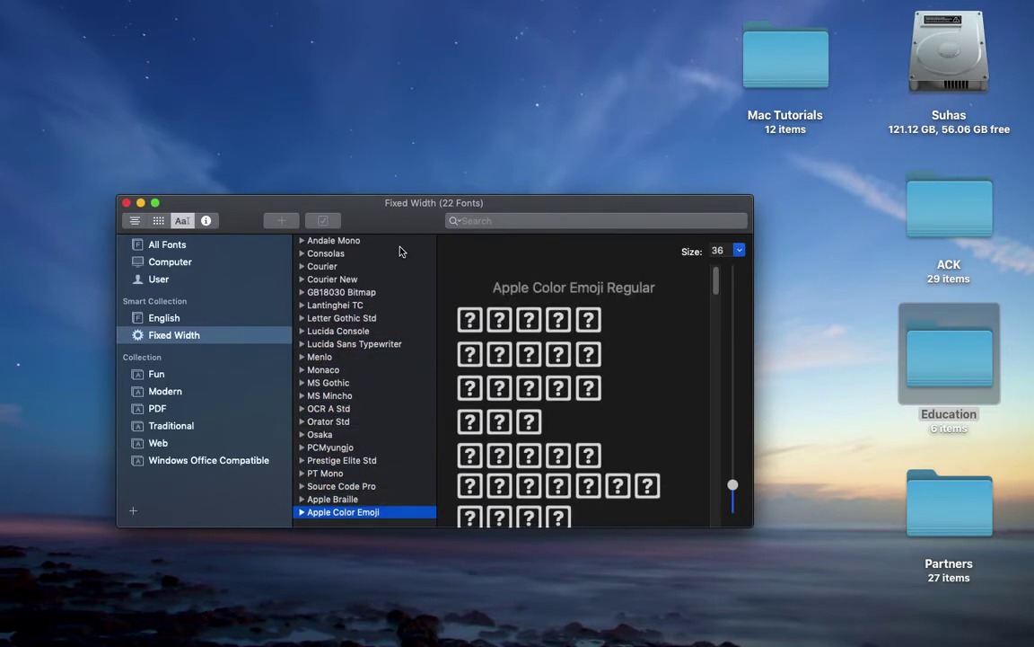
In the Fun collection, preview American Typewriter, Herculanum and Zapfino
{"action": "left_click", "coordinate": [157, 376]}
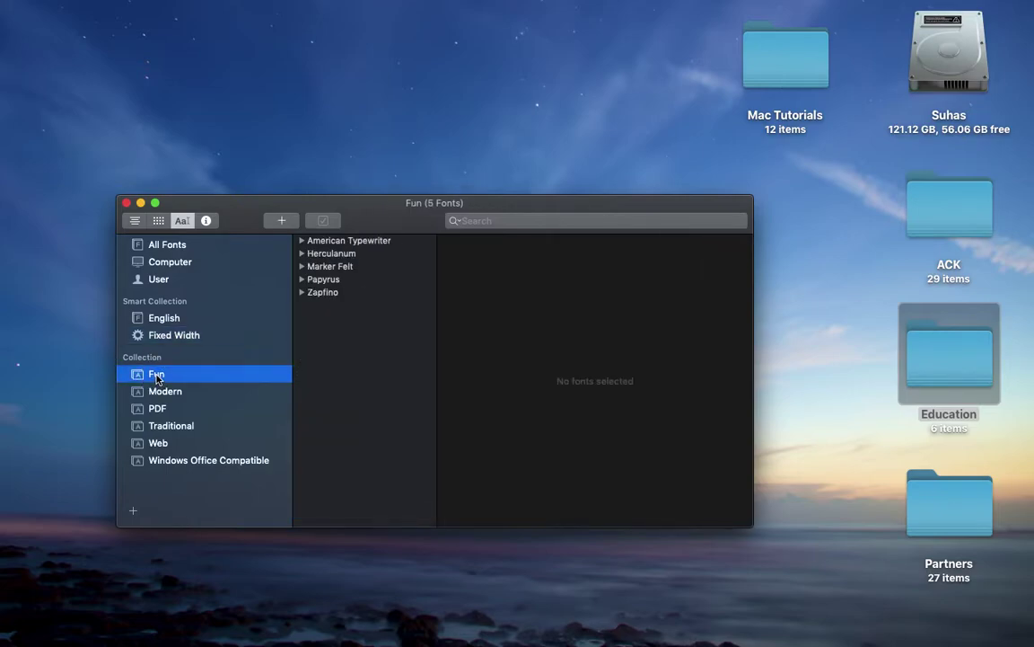
{"action": "left_click", "coordinate": [167, 395]}
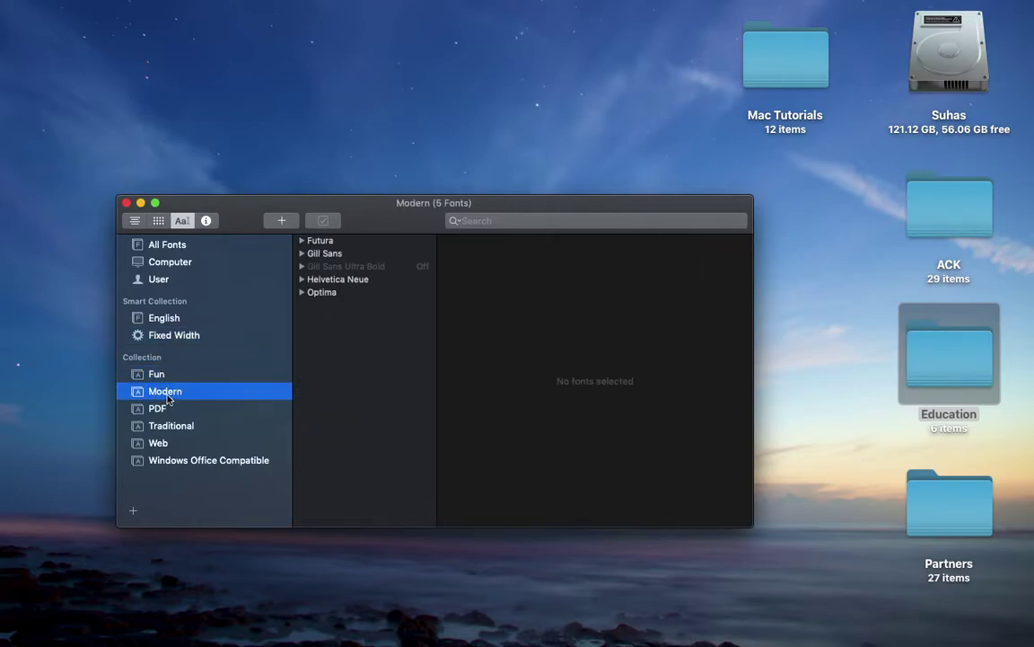
{"action": "left_click", "coordinate": [168, 393]}
{"action": "left_click", "coordinate": [169, 378]}
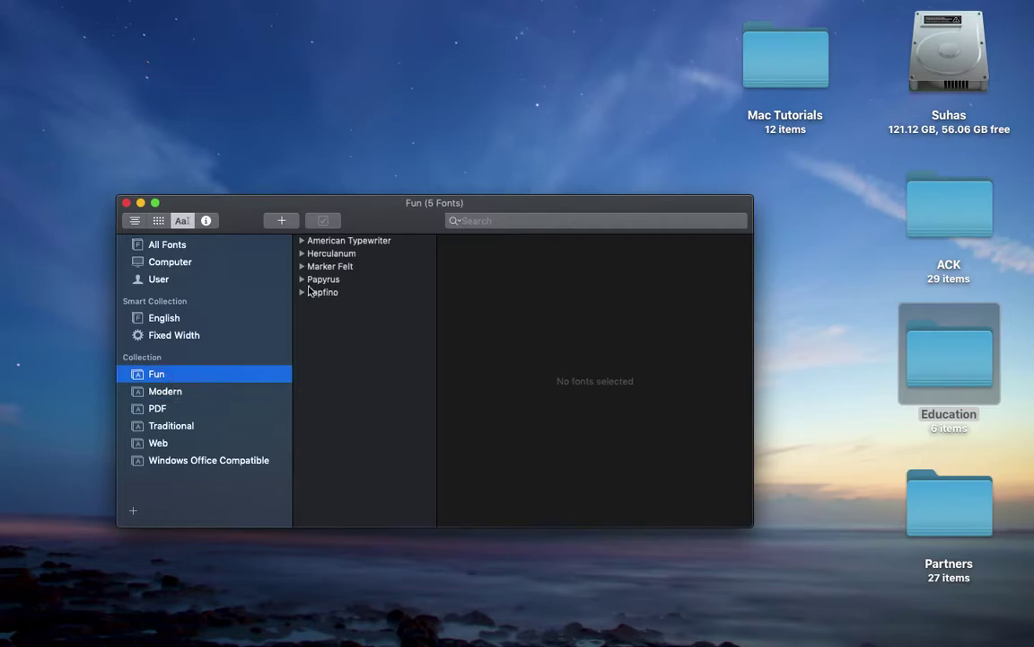
{"action": "left_click", "coordinate": [189, 396]}
{"action": "left_click", "coordinate": [194, 376]}
{"action": "left_click", "coordinate": [339, 242]}
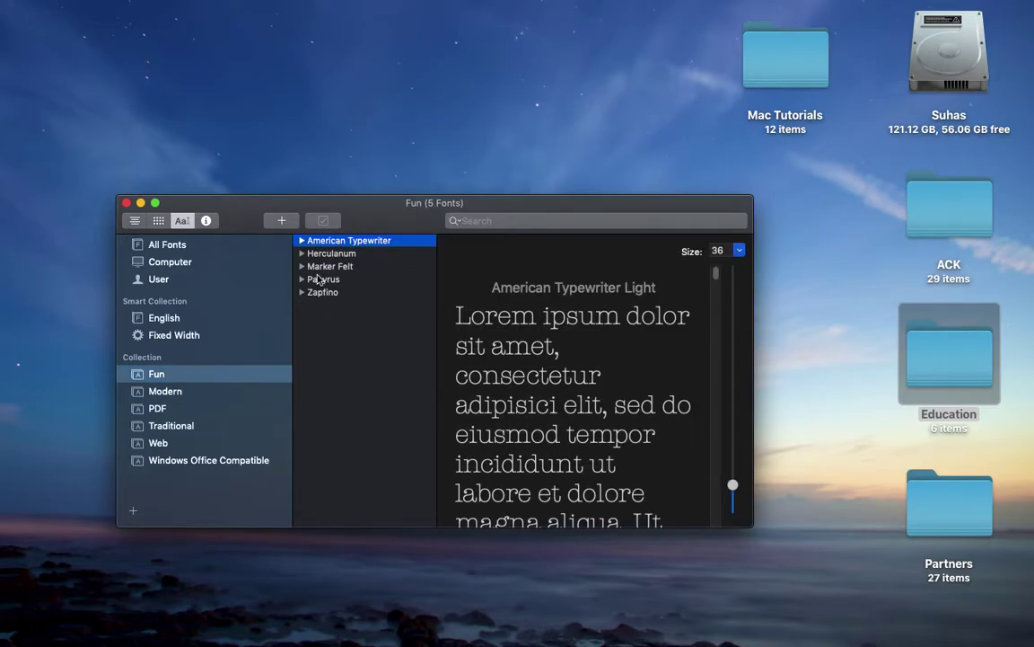
{"action": "key", "text": "Down"}
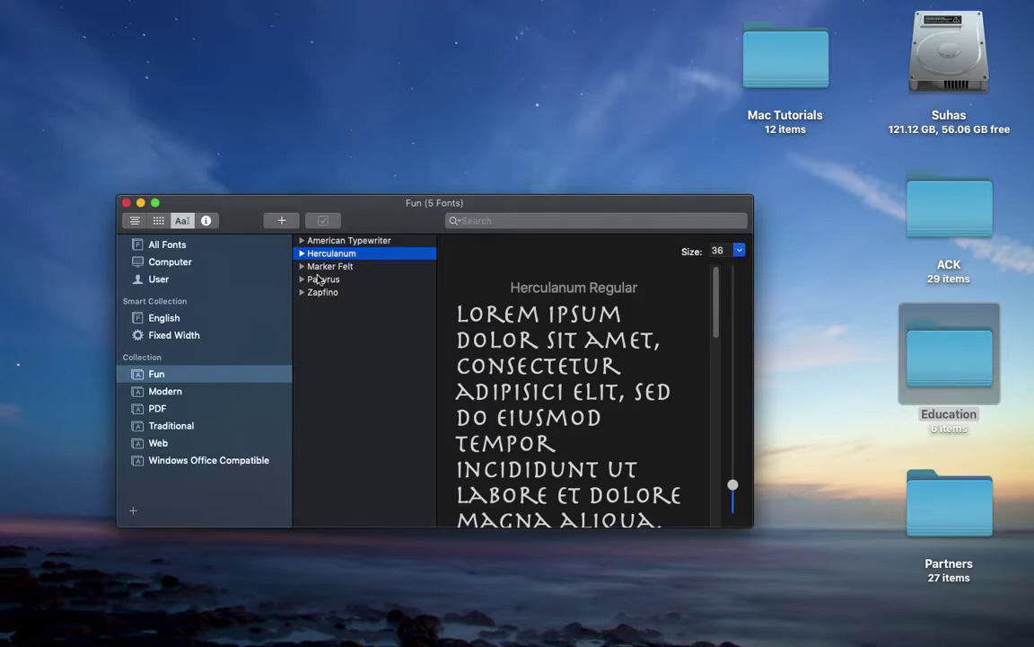
{"action": "key", "text": "Down"}
{"action": "key", "text": "Down"}
{"action": "key", "text": "Down"}
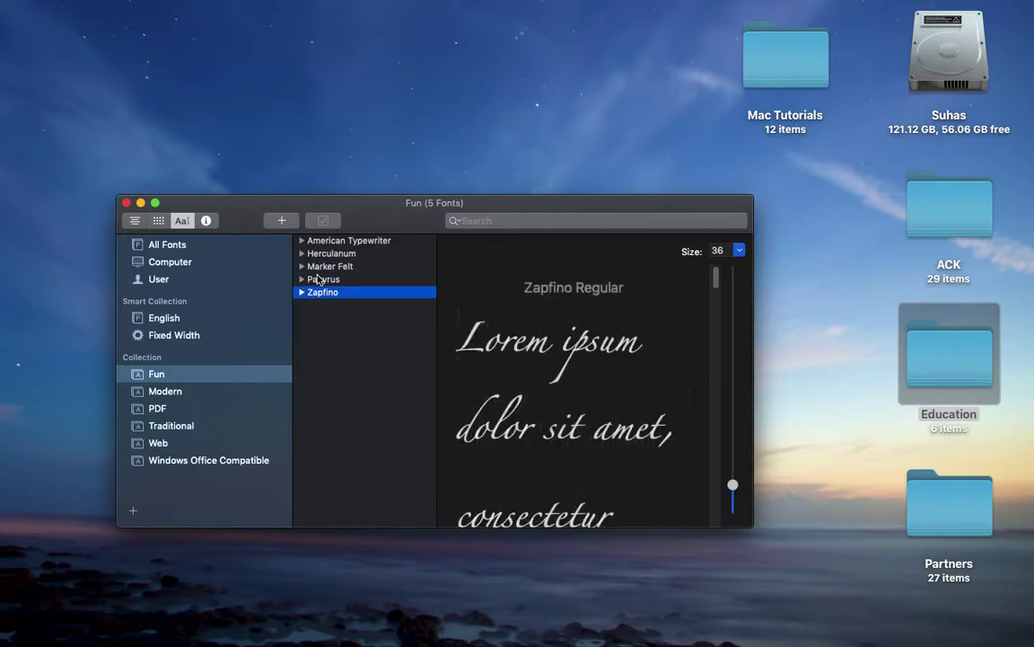
Switch to the Modern collection and preview Futura
{"action": "left_click", "coordinate": [145, 393]}
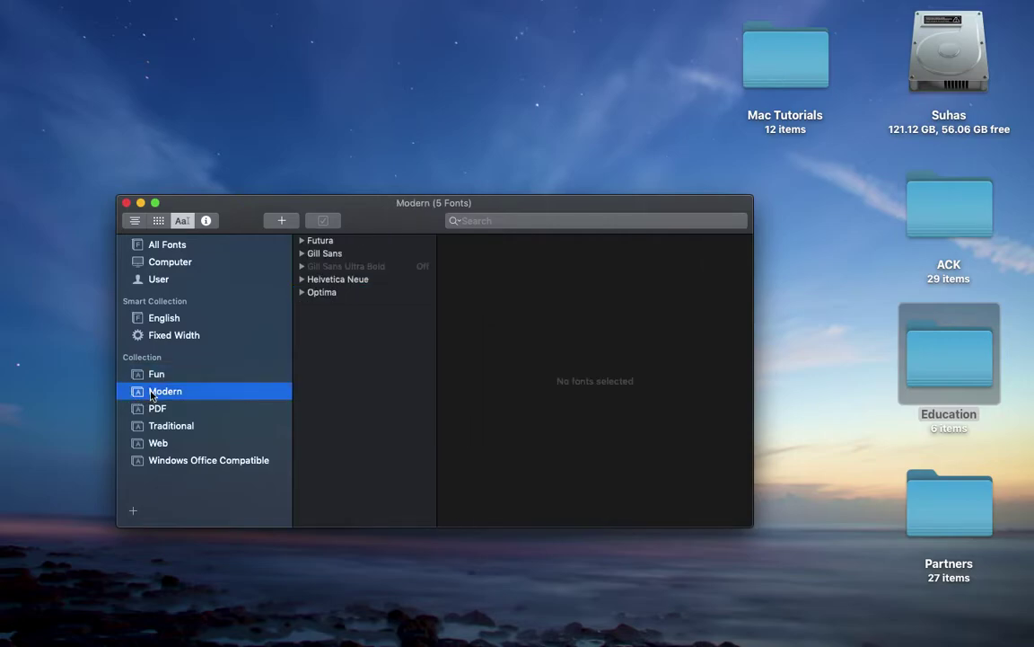
{"action": "left_click", "coordinate": [162, 408]}
{"action": "left_click", "coordinate": [176, 391]}
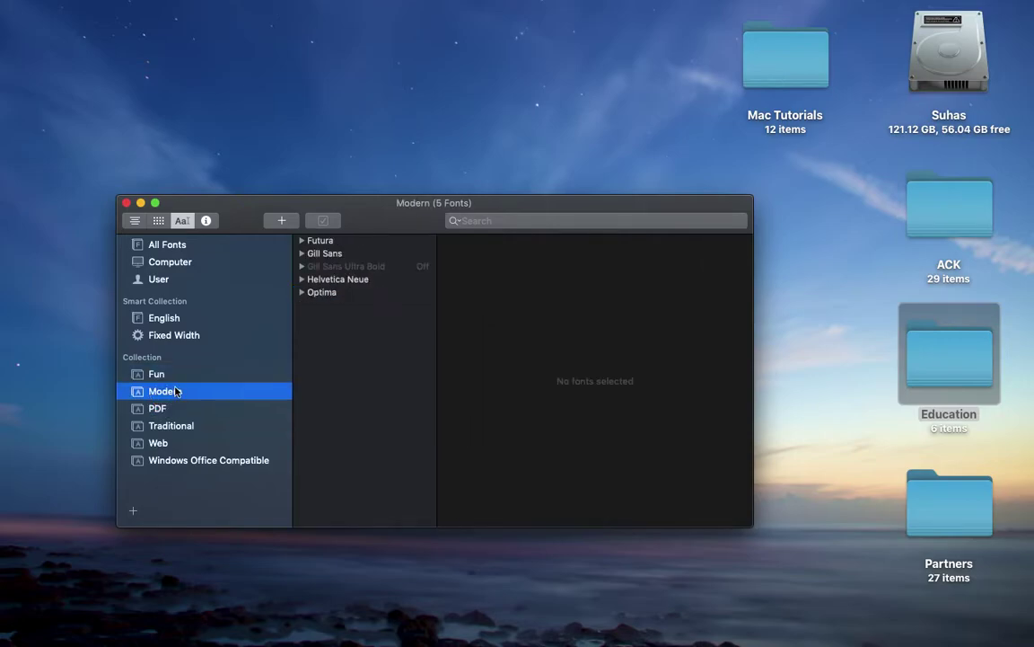
{"action": "left_click", "coordinate": [323, 241]}
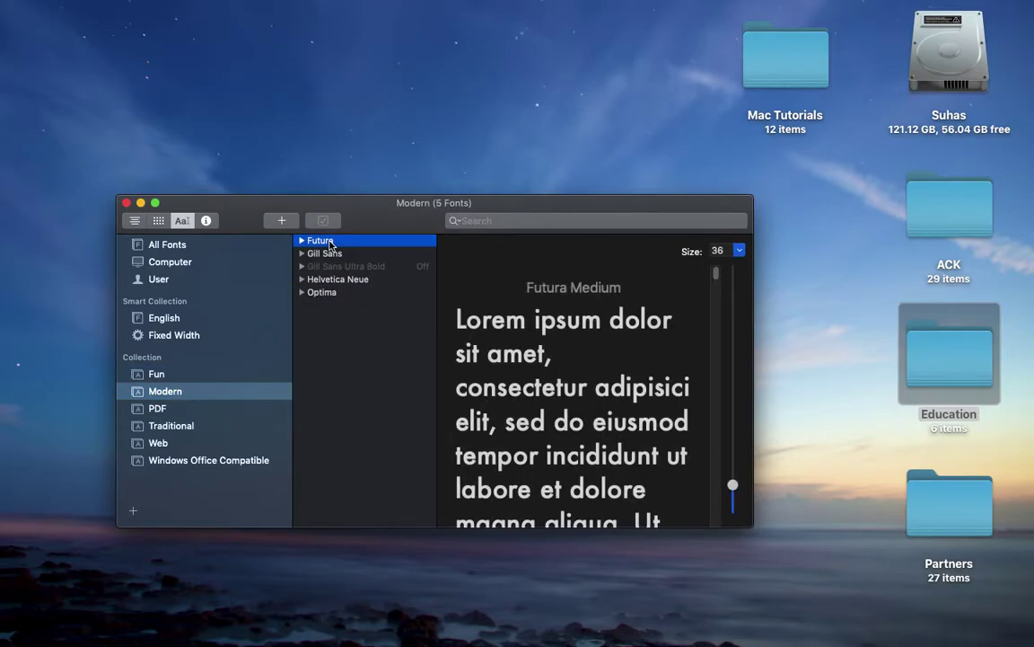
Preview Gill Sans and replace its sample paragraph with a signature line giving the author's name
{"action": "key", "text": "Down"}
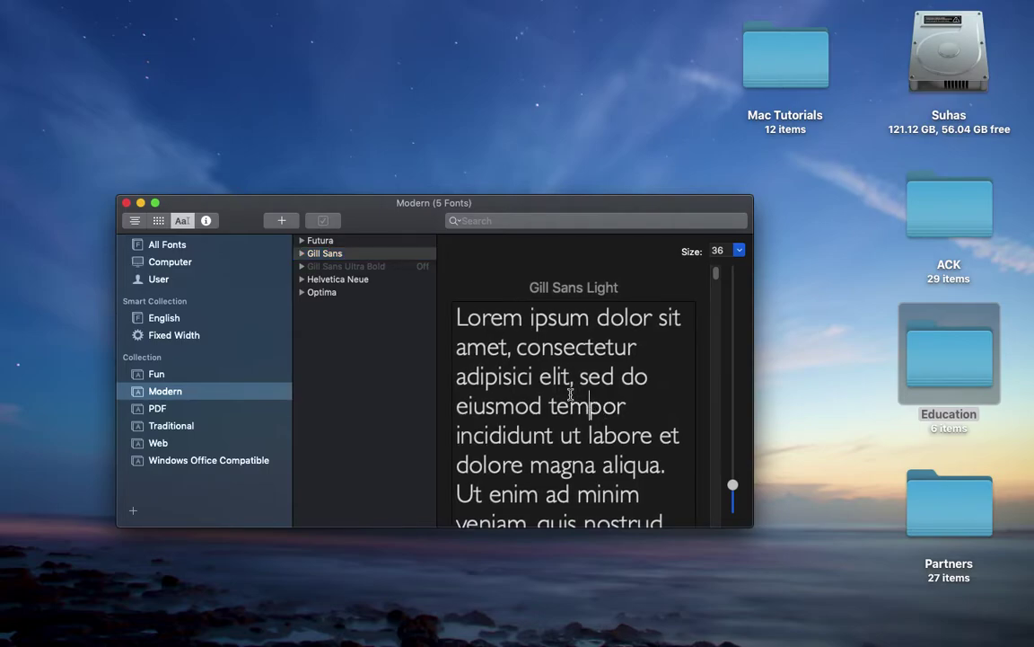
{"action": "left_click_drag", "start_coordinate": [455, 305], "coordinate": [809, 623]}
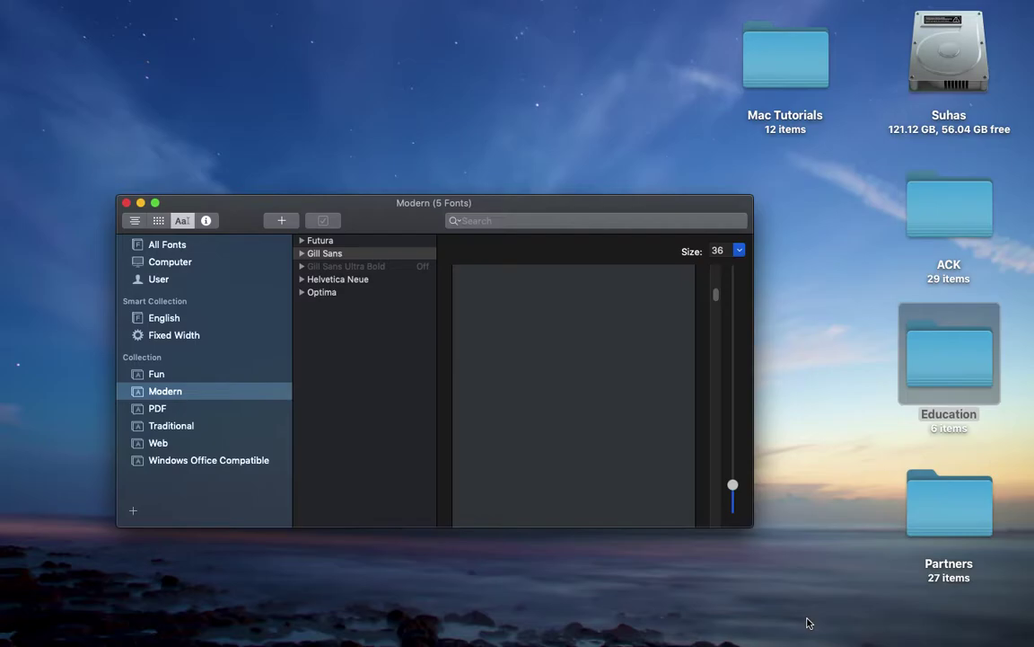
{"action": "type", "text": "From Suh"}
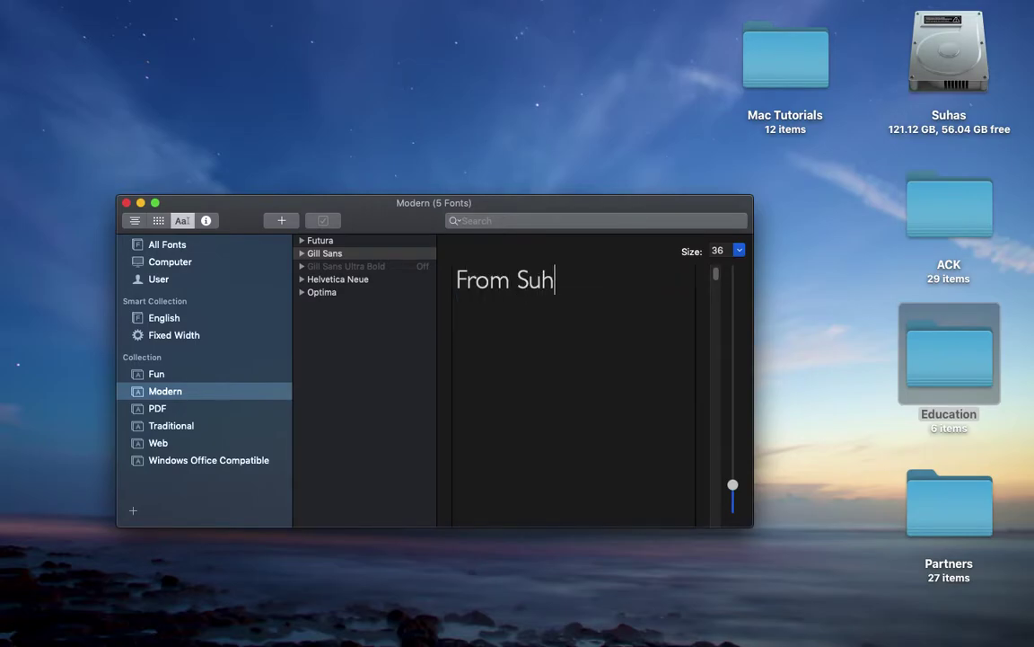
{"action": "type", "text": "as Kamath"}
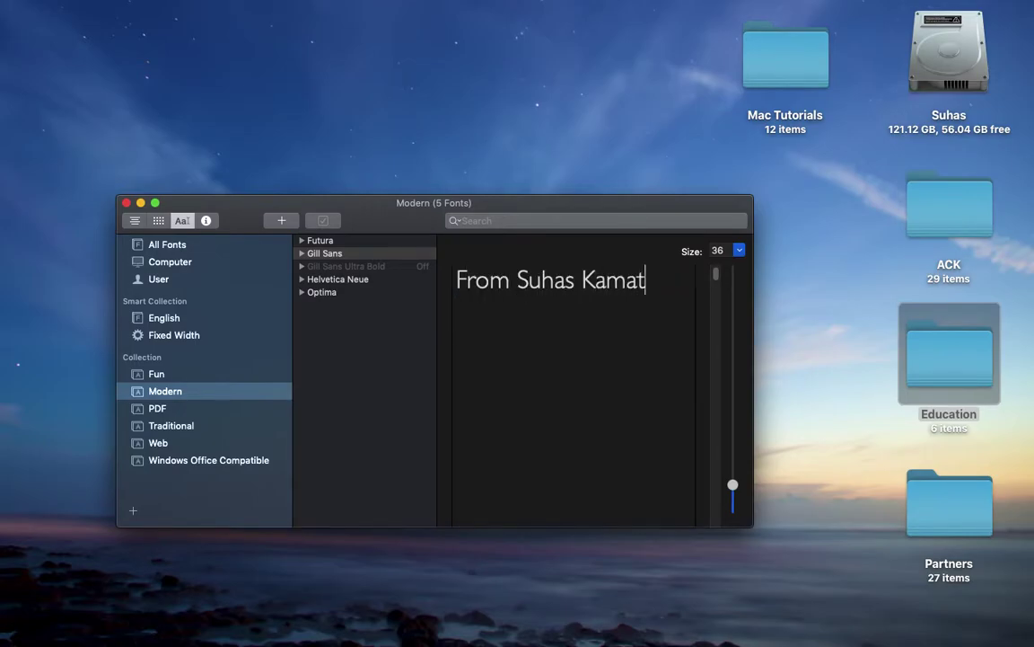
{"action": "key", "text": "Return"}
{"action": "key", "text": "Return"}
Add the line 'Please Share, Comment, Subscribe and hit the like button', correcting the typos
{"action": "type", "text": "Plaese"}
{"action": "key", "text": "BackSpace"}
{"action": "key", "text": "BackSpace"}
{"action": "key", "text": "BackSpace"}
{"action": "key", "text": "BackSpace"}
{"action": "key", "text": "BackSpace"}
{"action": "type", "text": "ease "}
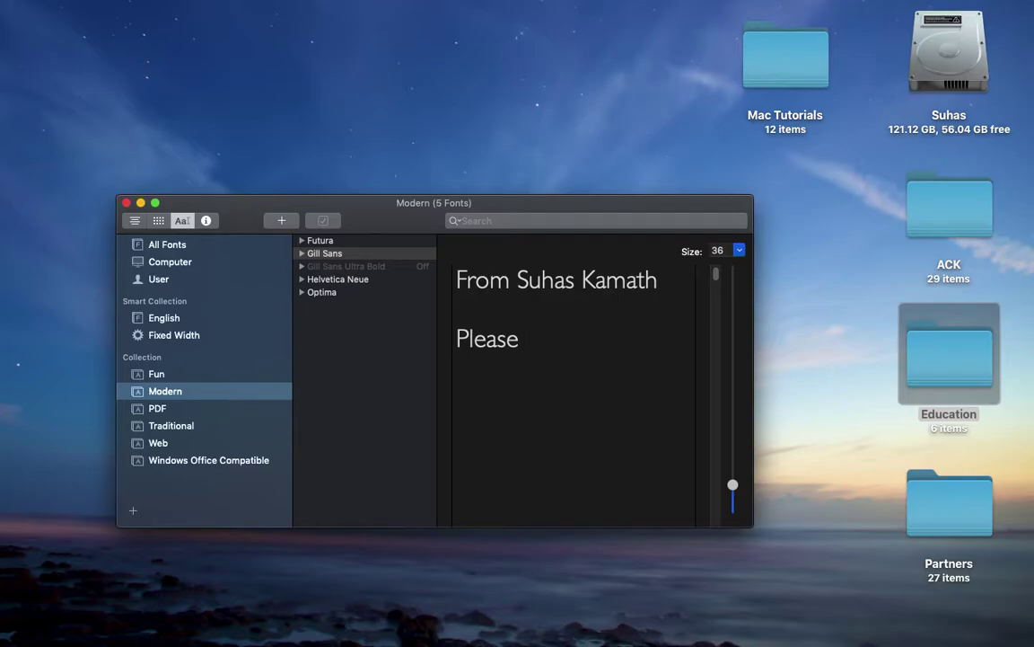
{"action": "type", "text": "s"}
{"action": "key", "text": "BackSpace"}
{"action": "type", "text": "Share"}
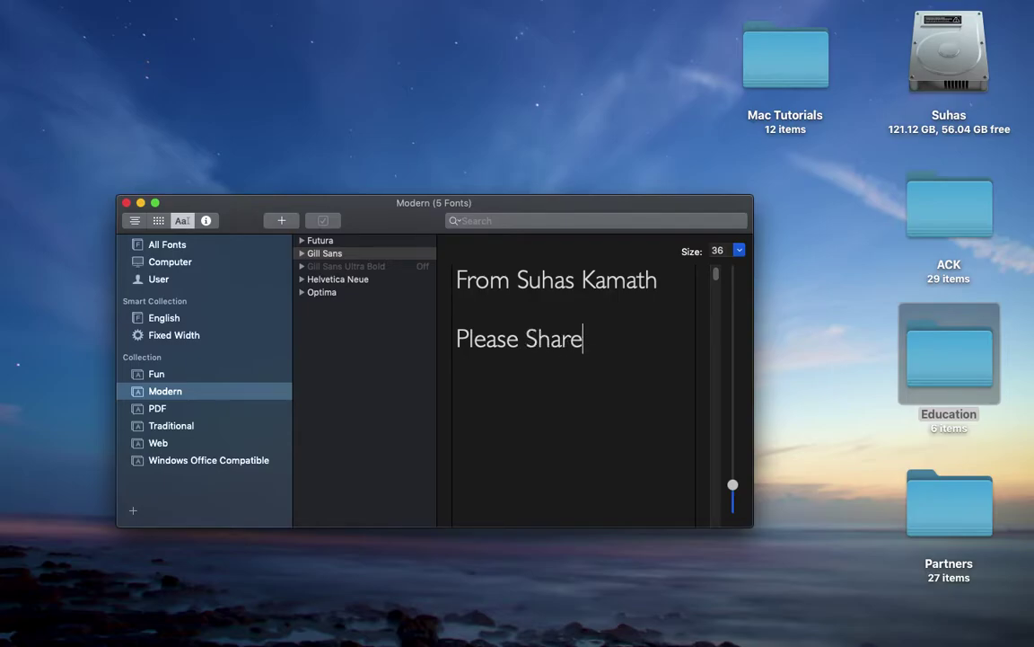
{"action": "type", "text": ", co"}
{"action": "key", "text": "BackSpace"}
{"action": "key", "text": "BackSpace"}
{"action": "type", "text": "Comment, "}
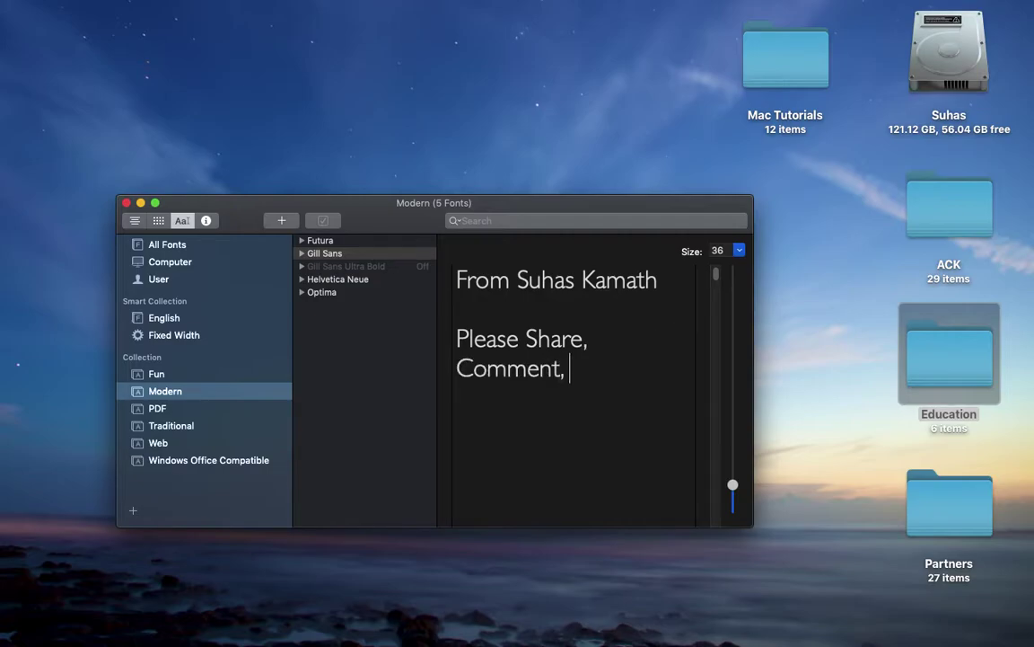
{"action": "type", "text": "Subrcibe and "}
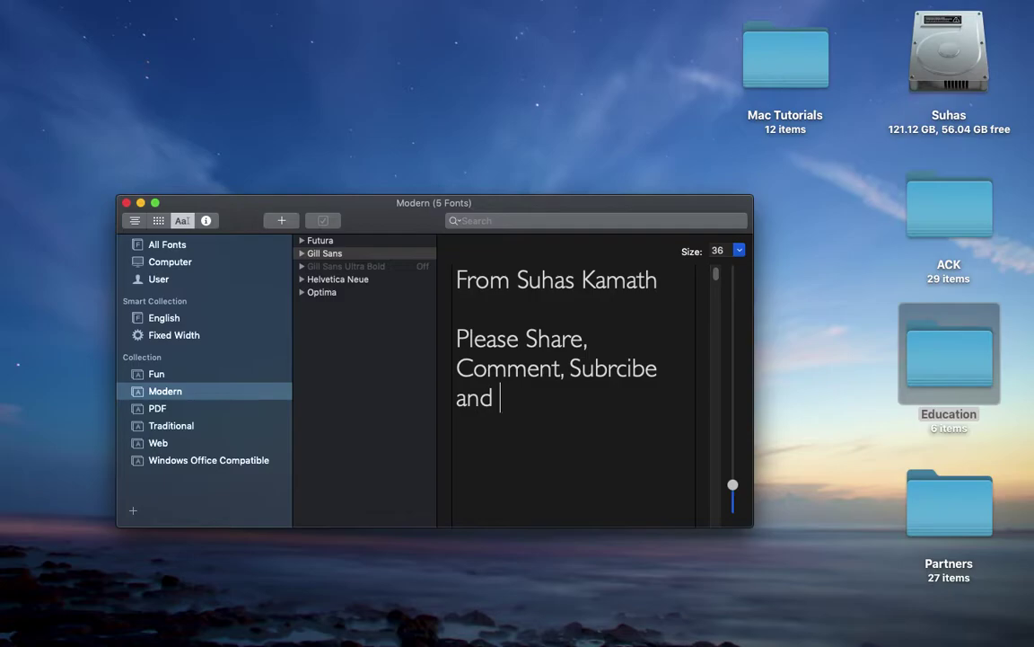
{"action": "type", "text": "L"}
{"action": "key", "text": "BackSpace"}
{"action": "type", "text": "Ho"}
{"action": "key", "text": "BackSpace"}
{"action": "key", "text": "BackSpace"}
{"action": "type", "text": "hit the like button"}
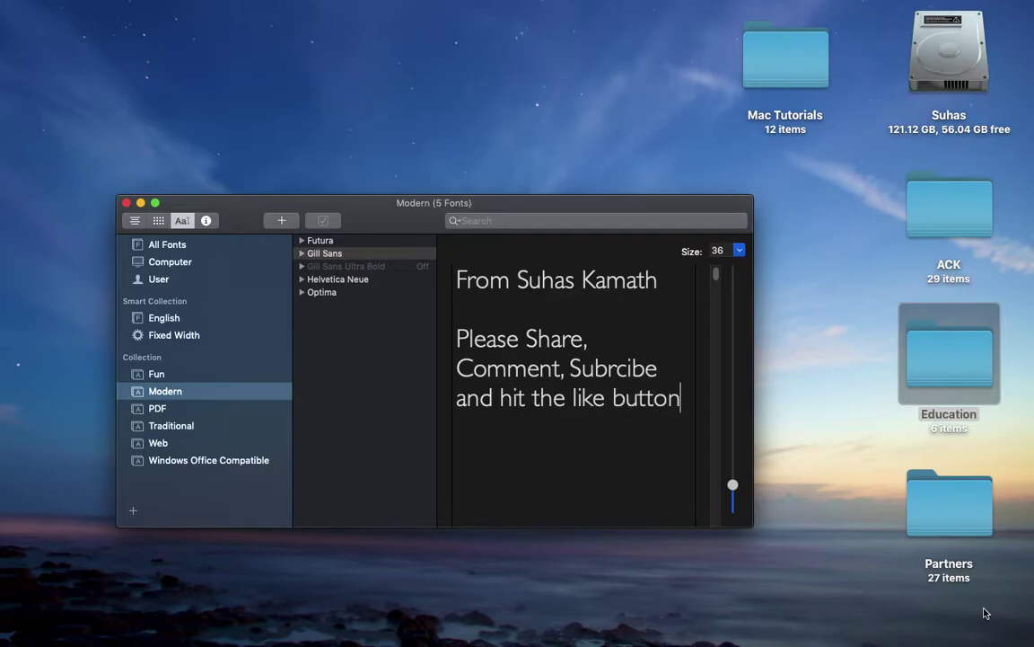
{"action": "left_click_drag", "start_coordinate": [609, 367], "coordinate": [626, 368]}
{"action": "type", "text": "s"}
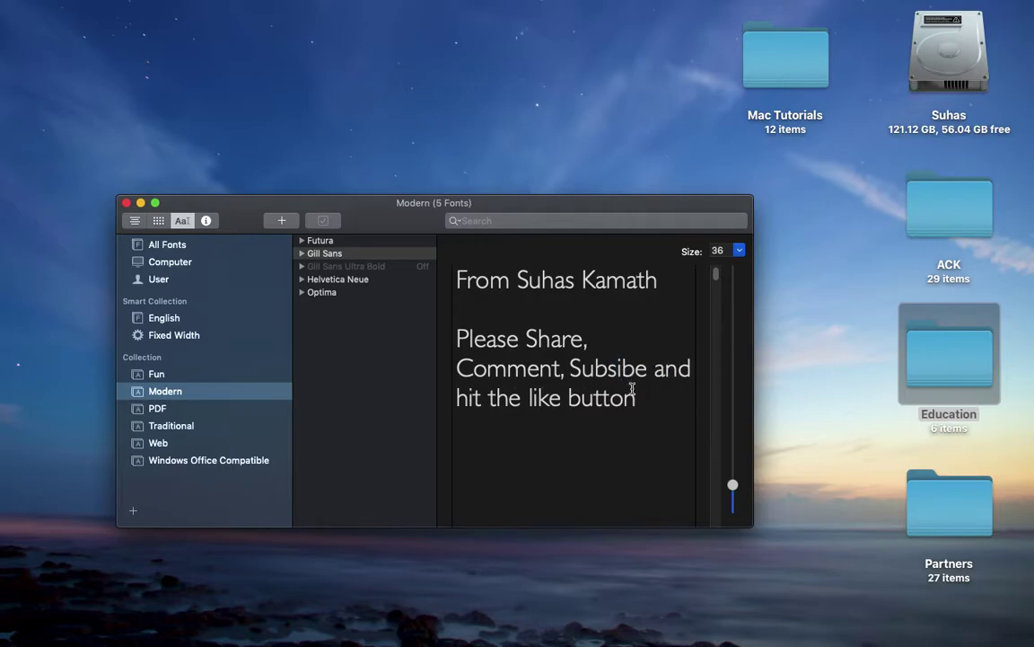
{"action": "type", "text": "cr"}
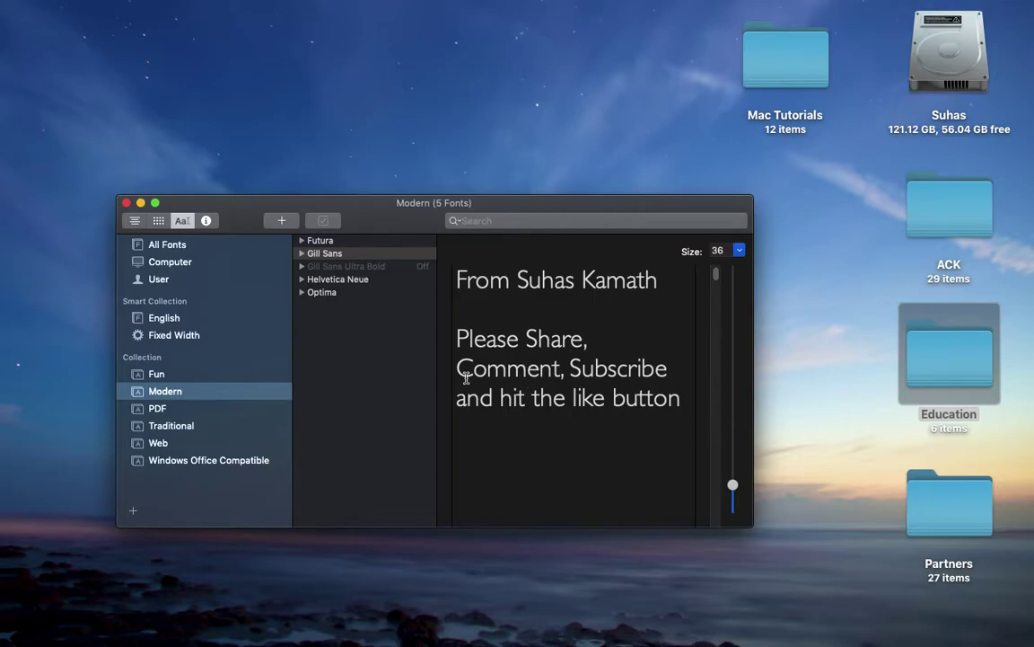
Browse the PDF, Traditional and Web collections, ending on Windows Office Compatible
{"action": "left_click", "coordinate": [205, 408]}
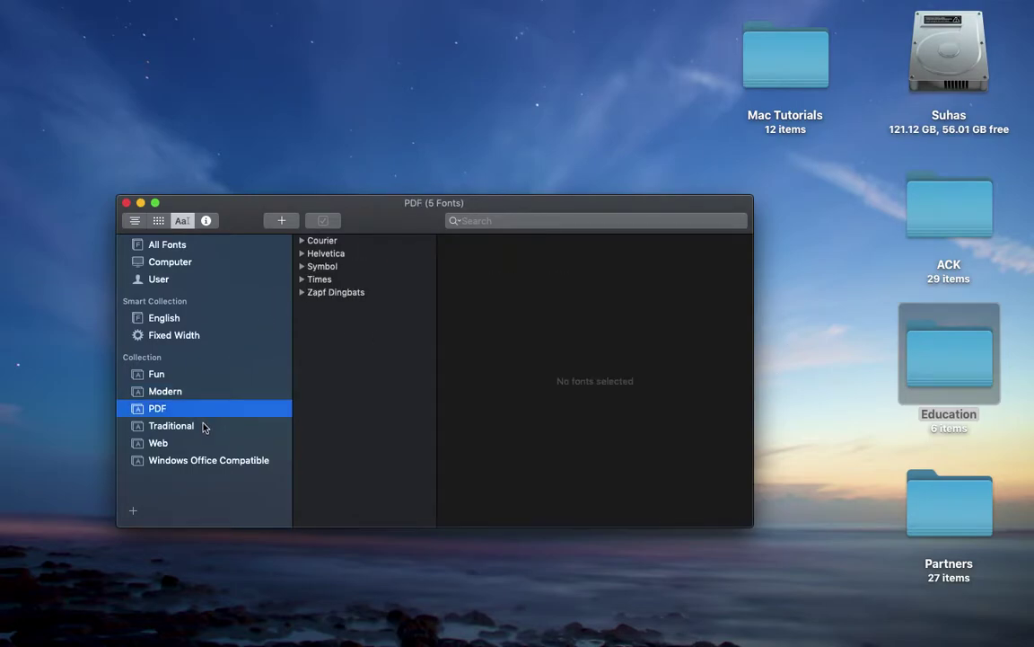
{"action": "left_click", "coordinate": [203, 426]}
{"action": "left_click", "coordinate": [204, 445]}
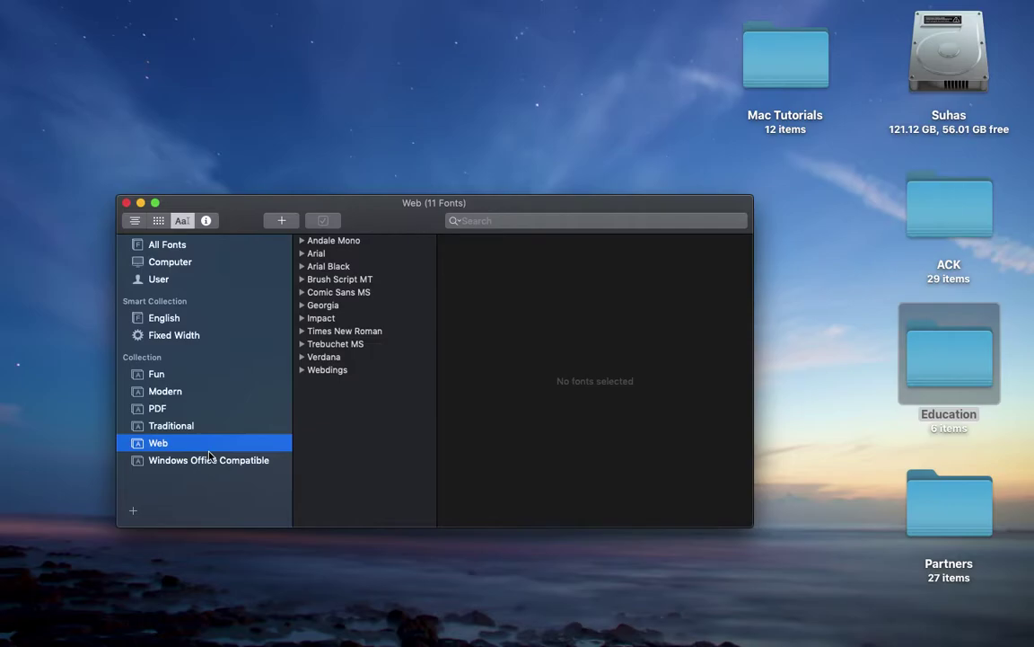
{"action": "left_click", "coordinate": [209, 459]}
{"action": "scroll", "coordinate": [325, 412], "scroll_direction": "down", "scroll_amount": 15}
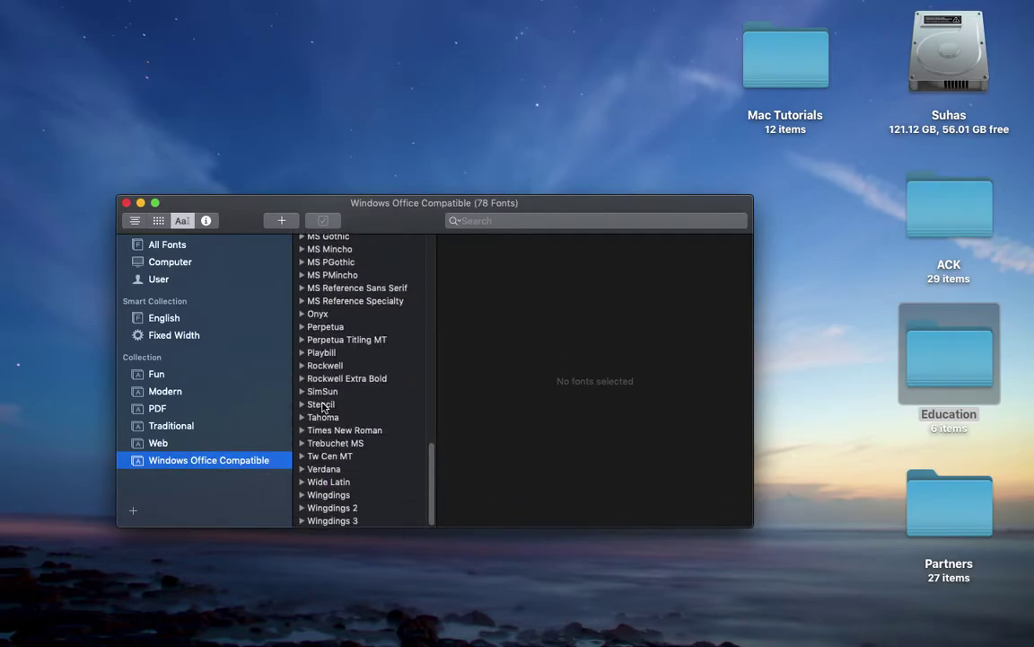
{"action": "scroll", "coordinate": [323, 406], "scroll_direction": "up", "scroll_amount": 15}
Compare the custom text in Arial, Wingdings 2, Trebuchet MS, Tahoma, Stencil, Rockwell, Playbill and SimSun
{"action": "left_click", "coordinate": [329, 240]}
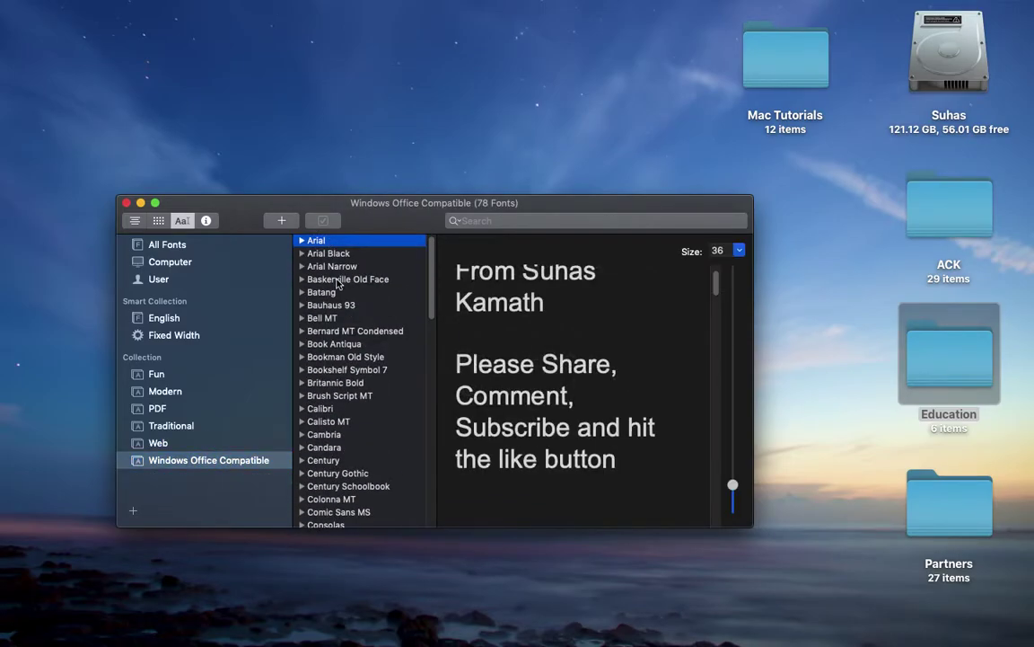
{"action": "scroll", "coordinate": [337, 284], "scroll_direction": "down", "scroll_amount": 15}
{"action": "left_click", "coordinate": [333, 520], "text": "shift"}
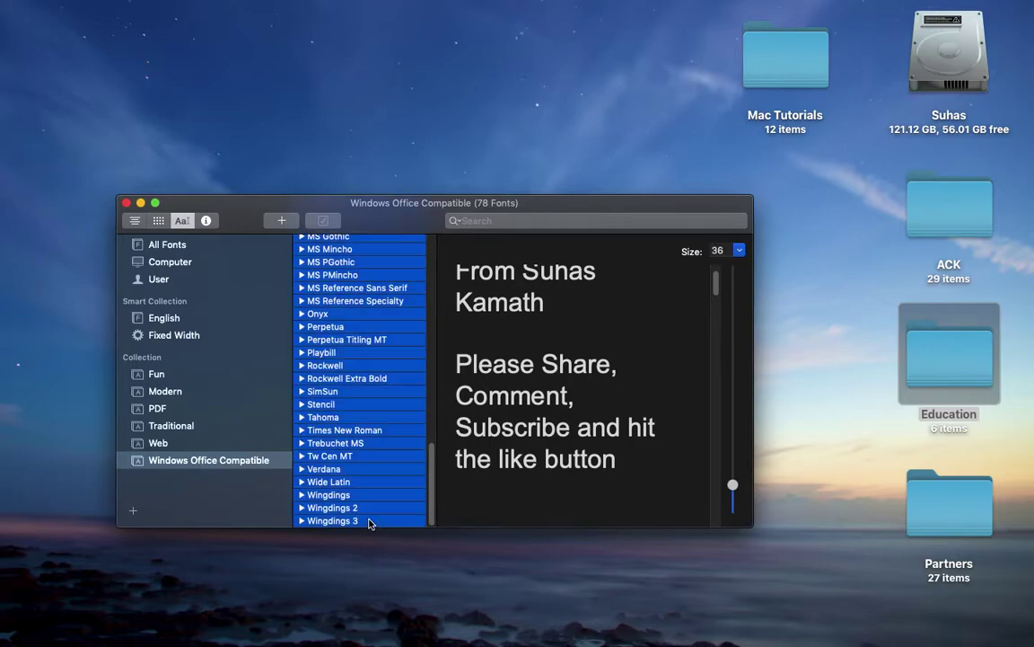
{"action": "left_click", "coordinate": [395, 508]}
{"action": "left_click_drag", "start_coordinate": [482, 395], "coordinate": [469, 445]}
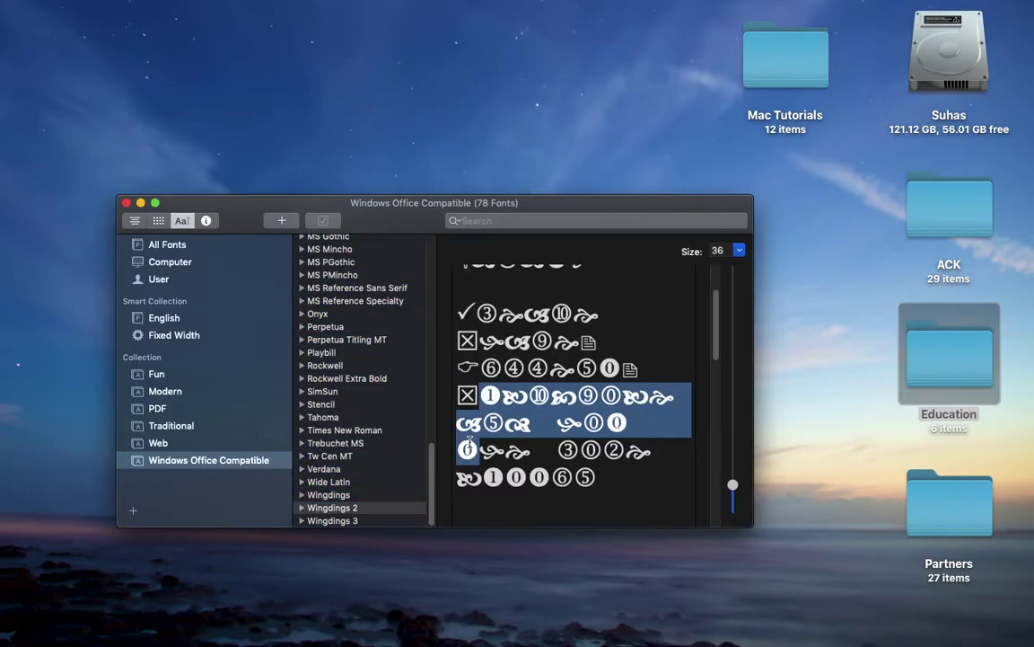
{"action": "left_click", "coordinate": [394, 444]}
{"action": "left_click", "coordinate": [384, 417]}
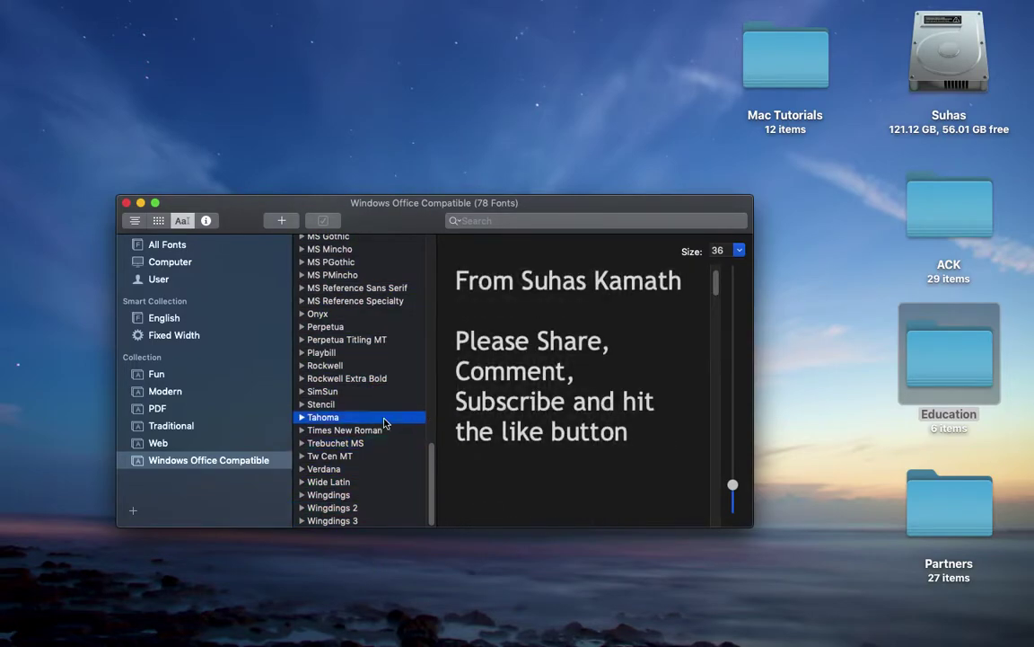
{"action": "left_click", "coordinate": [599, 322]}
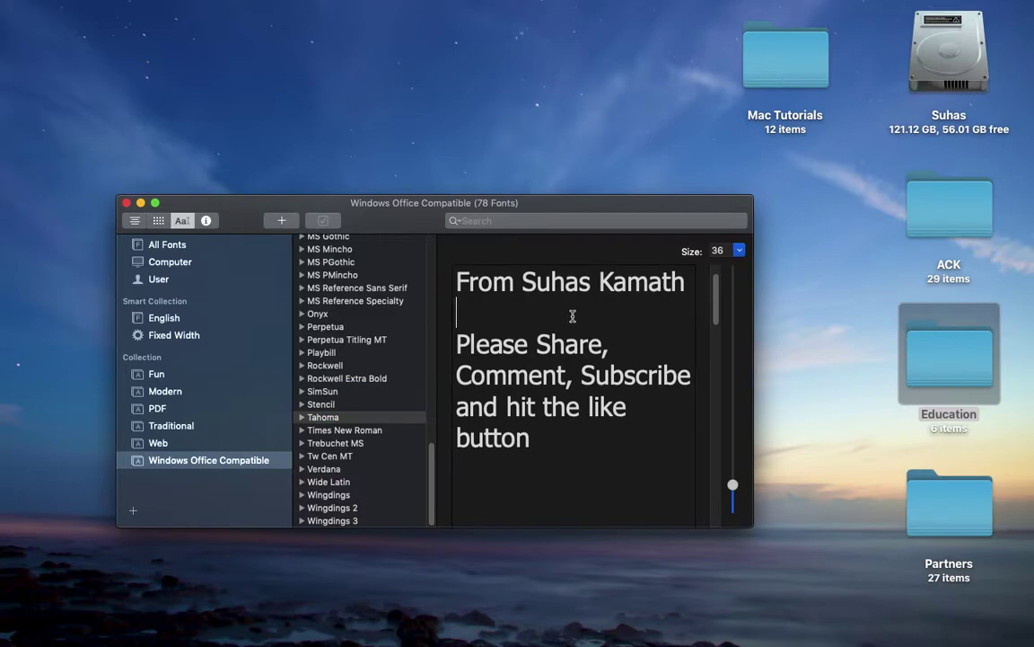
{"action": "left_click", "coordinate": [391, 404]}
{"action": "left_click", "coordinate": [388, 378]}
{"action": "left_click", "coordinate": [388, 366]}
{"action": "left_click", "coordinate": [385, 352]}
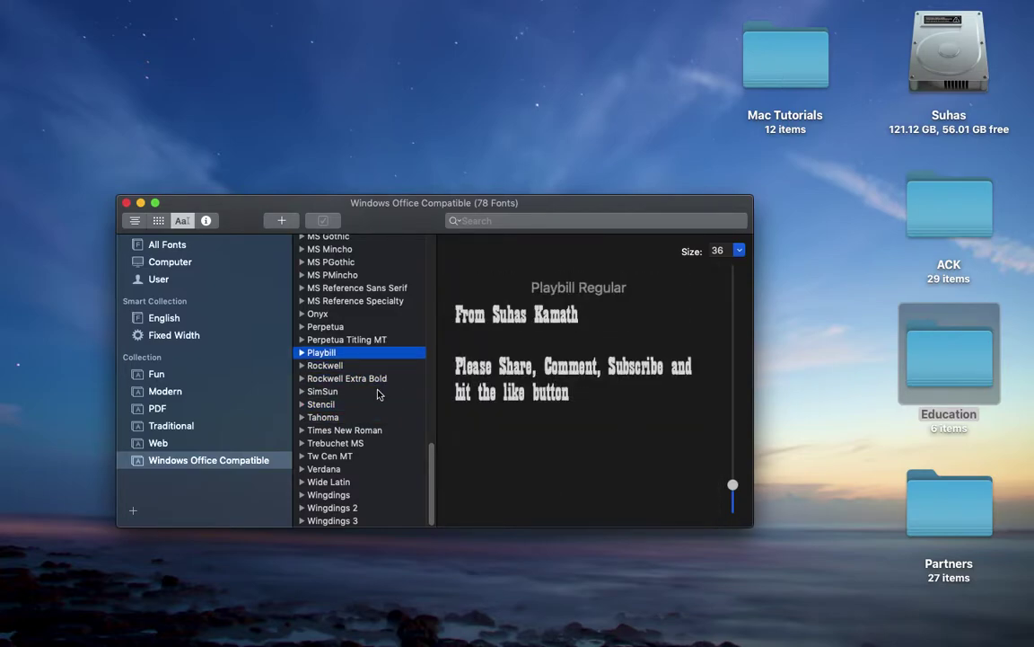
{"action": "left_click", "coordinate": [377, 393]}
Step through neighbouring font previews, via MS Mincho and Lucida Sans Unicode, up to Corbel
{"action": "key", "text": "Down"}
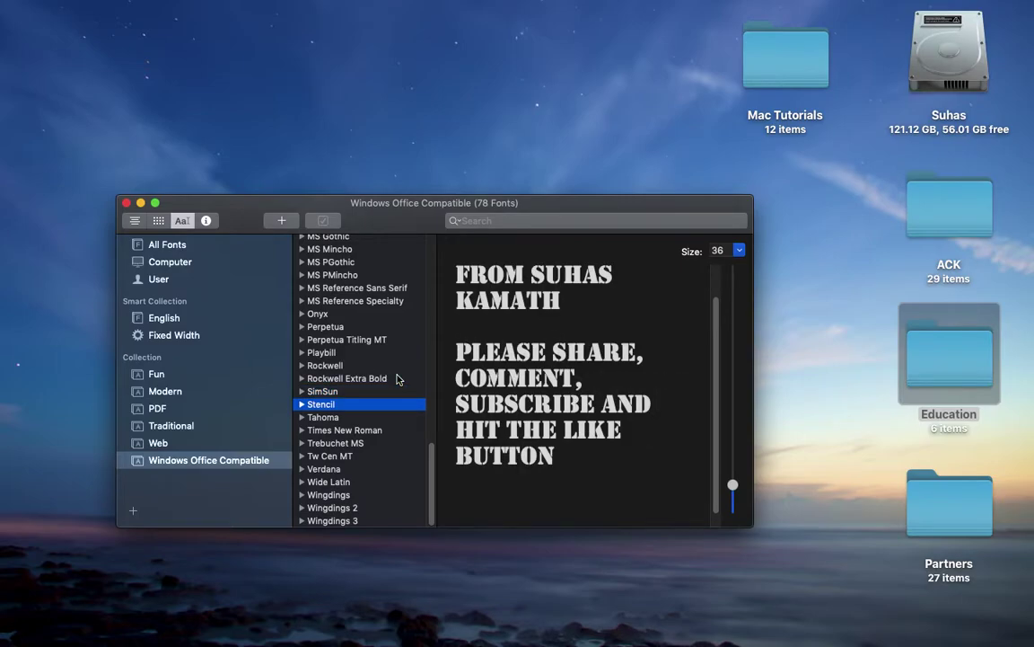
{"action": "key", "text": "Up"}
{"action": "key", "text": "Up"}
{"action": "key", "text": "Up"}
{"action": "key", "text": "Up"}
{"action": "key", "text": "Up"}
{"action": "key", "text": "Up"}
{"action": "key", "text": "Up"}
{"action": "key", "text": "Up"}
{"action": "key", "text": "Up"}
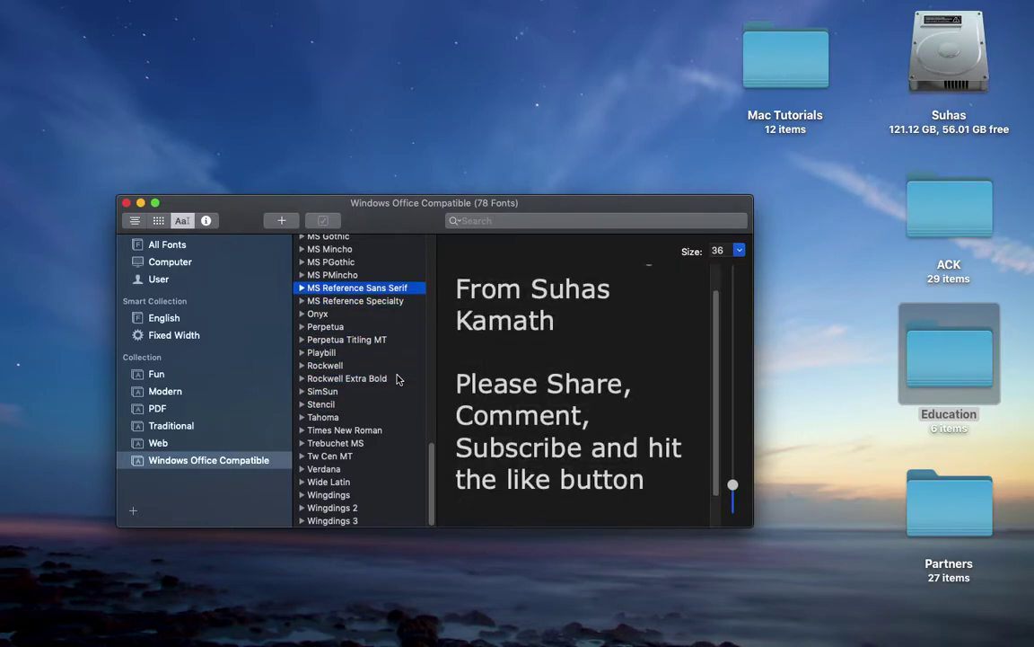
{"action": "key", "text": "Down"}
{"action": "key", "text": "Up"}
{"action": "key", "text": "Up"}
{"action": "key", "text": "Up"}
{"action": "key", "text": "Up"}
{"action": "key", "text": "Up"}
{"action": "key", "text": "Up"}
{"action": "key", "text": "Up"}
{"action": "key", "text": "Up"}
{"action": "key", "text": "Up"}
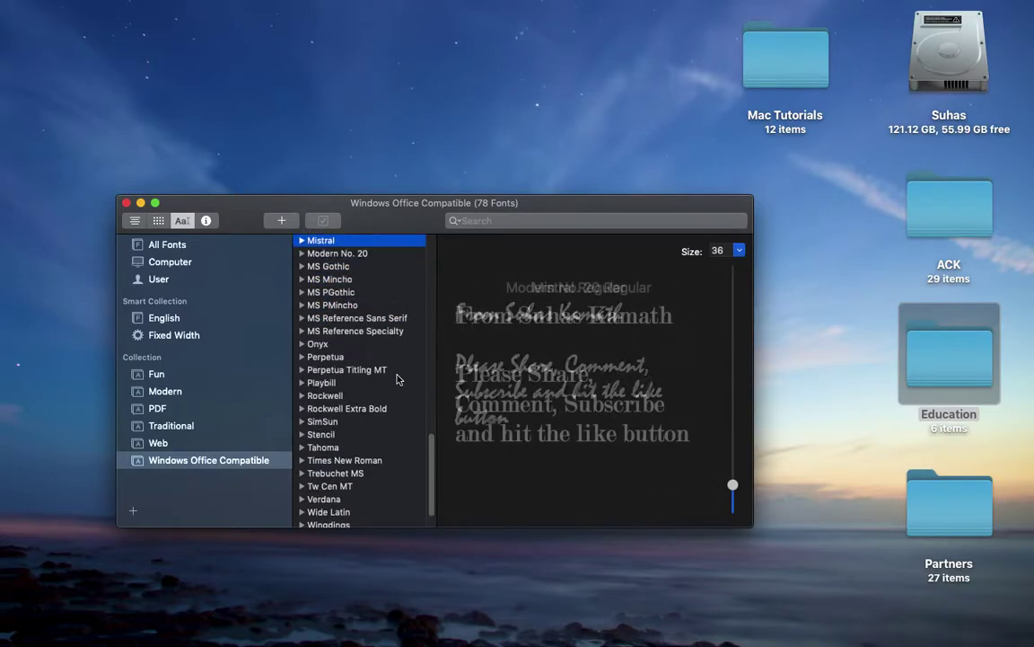
{"action": "key", "text": "Up"}
{"action": "key", "text": "Up"}
{"action": "key", "text": "Up"}
{"action": "key", "text": "Up"}
{"action": "key", "text": "Up"}
{"action": "key", "text": "Up"}
{"action": "key", "text": "Up"}
{"action": "key", "text": "Up"}
{"action": "key", "text": "Up"}
{"action": "key", "text": "Up"}
{"action": "key", "text": "Up"}
{"action": "key", "text": "Up"}
{"action": "key", "text": "Up"}
{"action": "key", "text": "Up"}
{"action": "key", "text": "Up"}
{"action": "key", "text": "Up"}
{"action": "key", "text": "Up"}
{"action": "key", "text": "Up"}
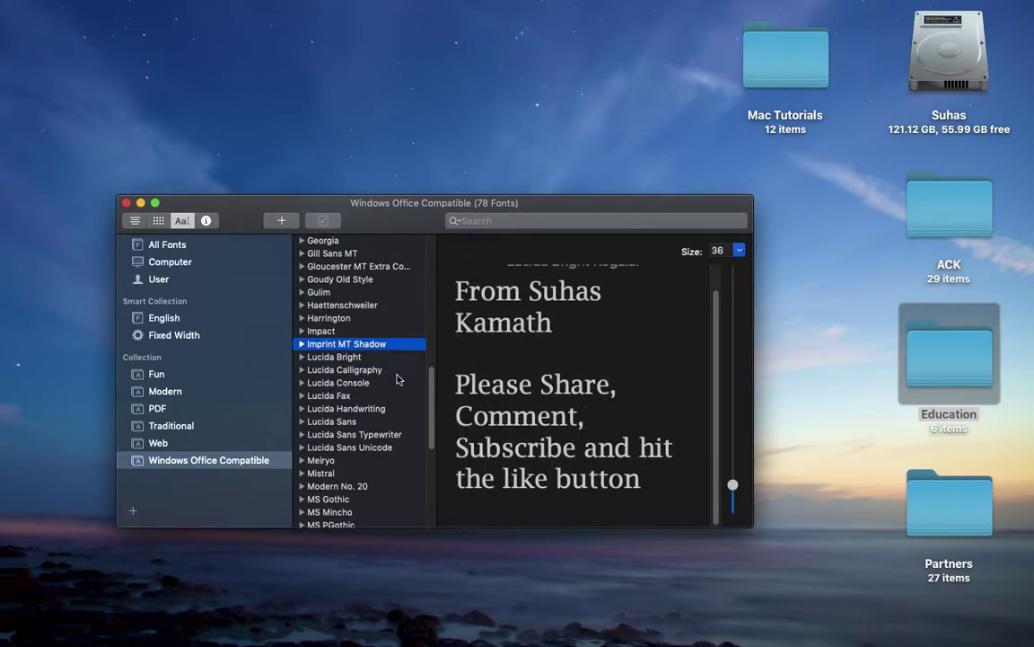
{"action": "key", "text": "Up"}
{"action": "key", "text": "Up"}
{"action": "key", "text": "Up"}
{"action": "key", "text": "Up"}
{"action": "key", "text": "Up"}
{"action": "key", "text": "Up"}
{"action": "key", "text": "Up"}
{"action": "key", "text": "Up"}
{"action": "key", "text": "Up"}
{"action": "key", "text": "Up"}
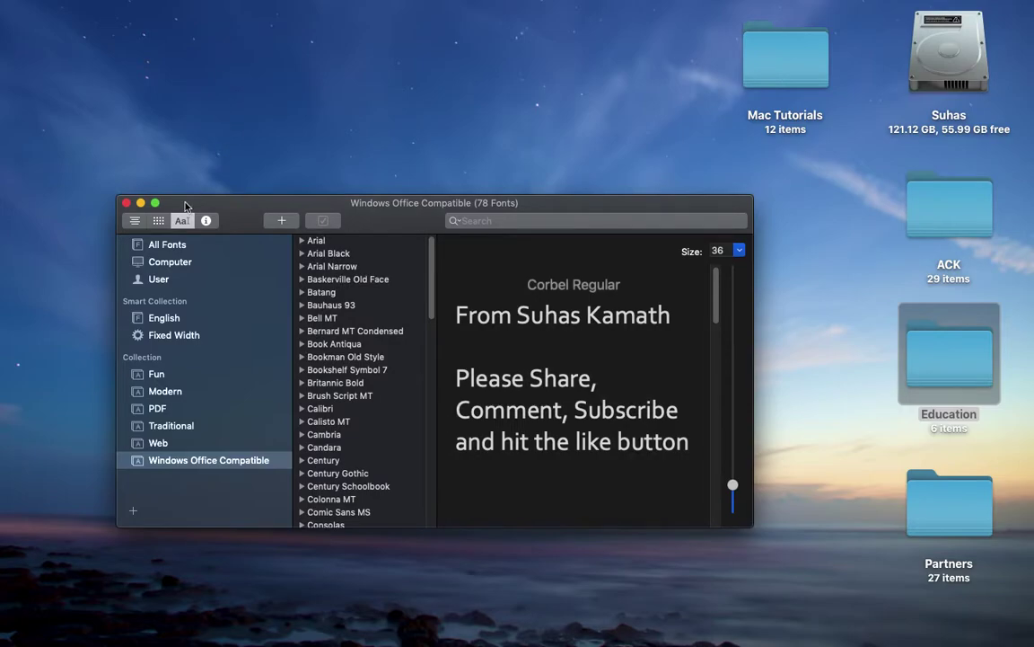
Show Corbel's info and sample, then its character grid, selecting the √ and Δ glyphs
{"action": "left_click", "coordinate": [206, 223]}
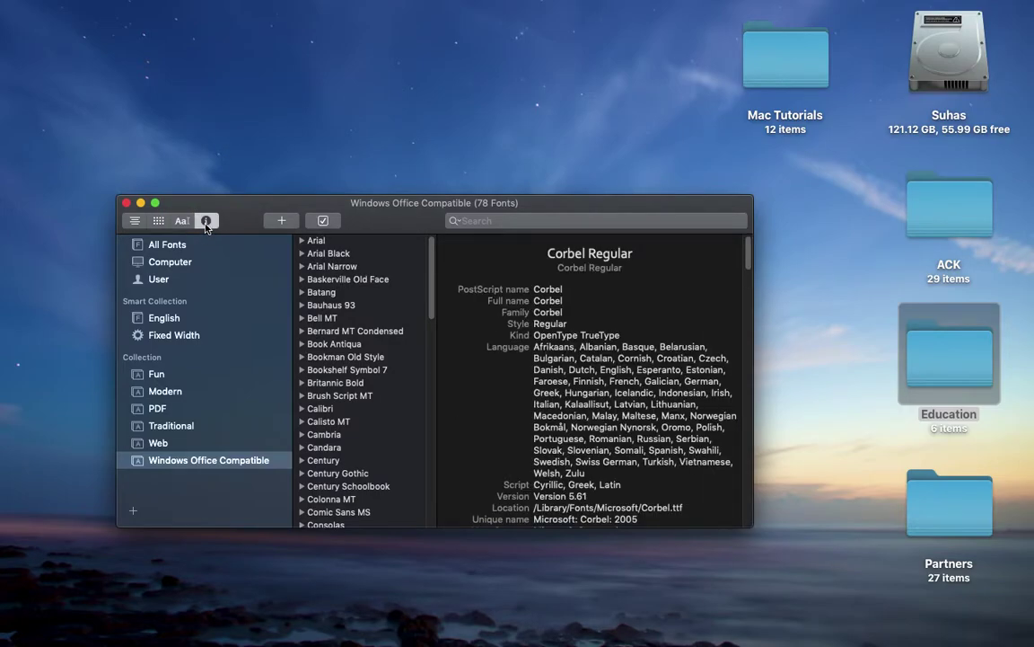
{"action": "left_click", "coordinate": [136, 222]}
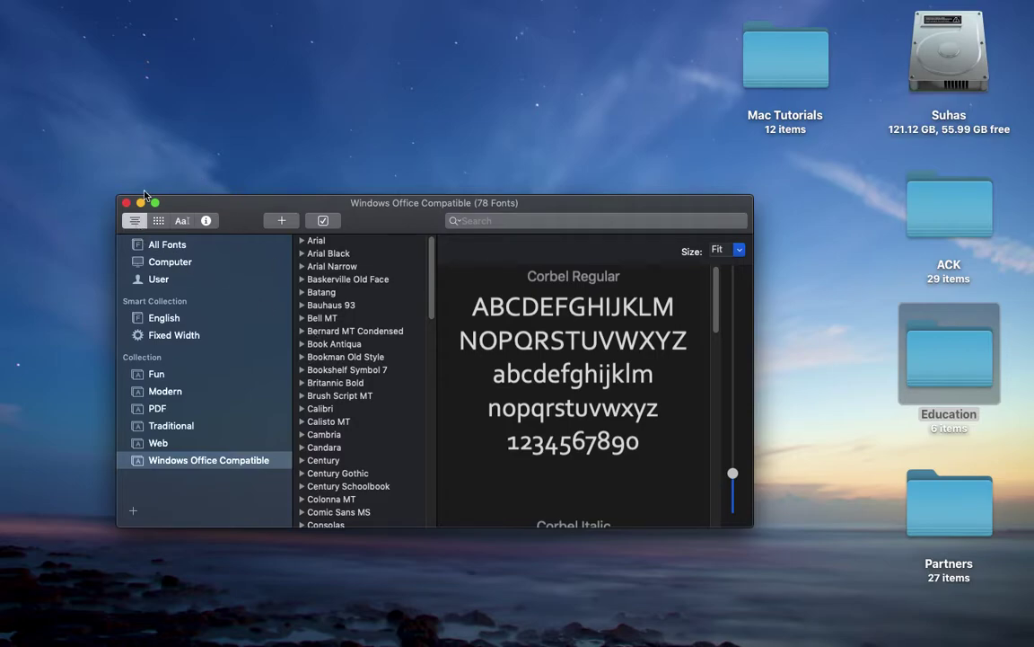
{"action": "left_click", "coordinate": [158, 221]}
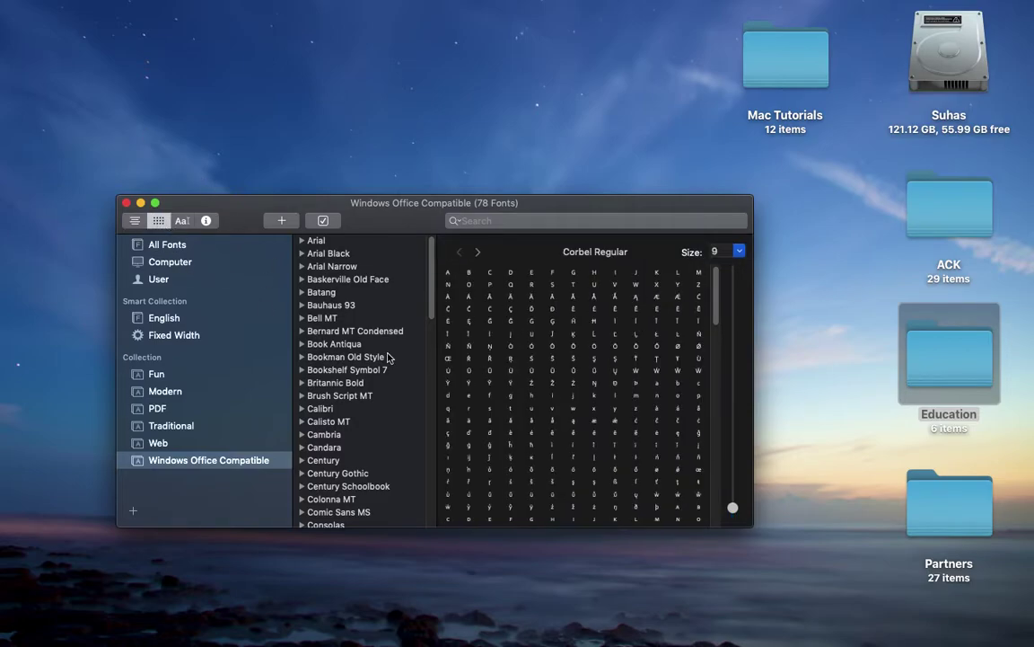
{"action": "scroll", "coordinate": [631, 397], "scroll_direction": "down", "scroll_amount": 10}
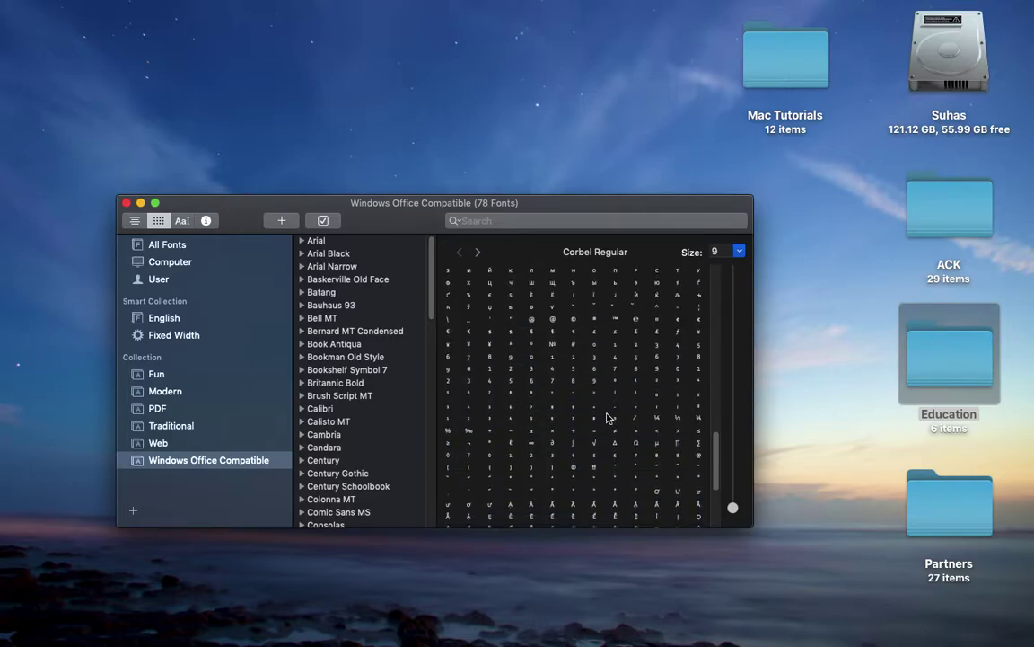
{"action": "left_click", "coordinate": [593, 440]}
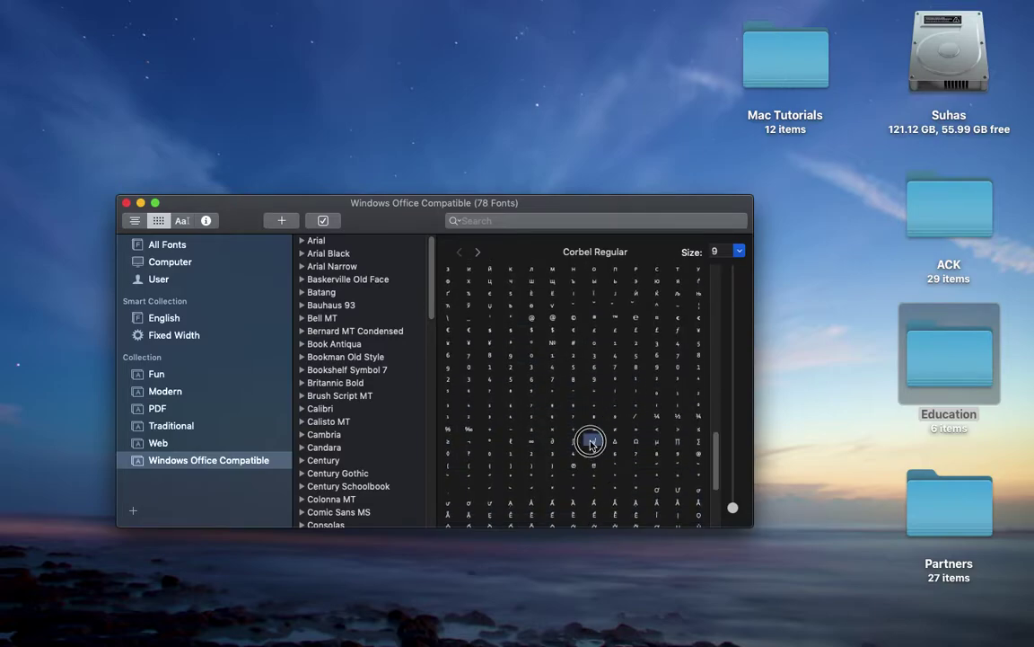
{"action": "left_click", "coordinate": [616, 440]}
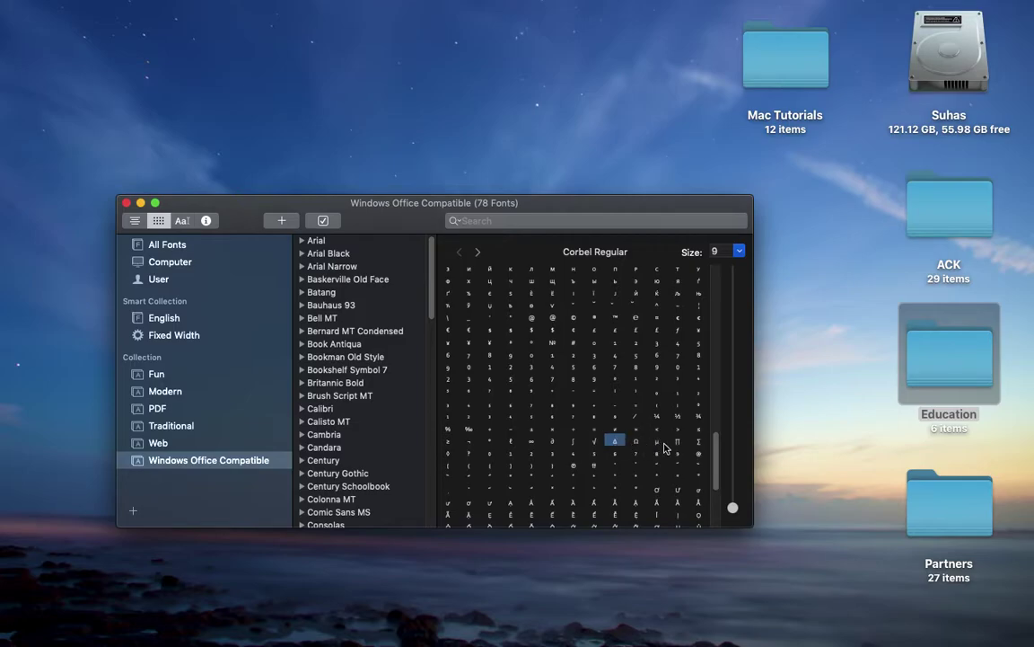
Back in Corbel's custom preview, append 'if you liked the video' to the sample text
{"action": "left_click", "coordinate": [181, 220]}
{"action": "left_click", "coordinate": [519, 316]}
{"action": "double_click", "coordinate": [553, 317]}
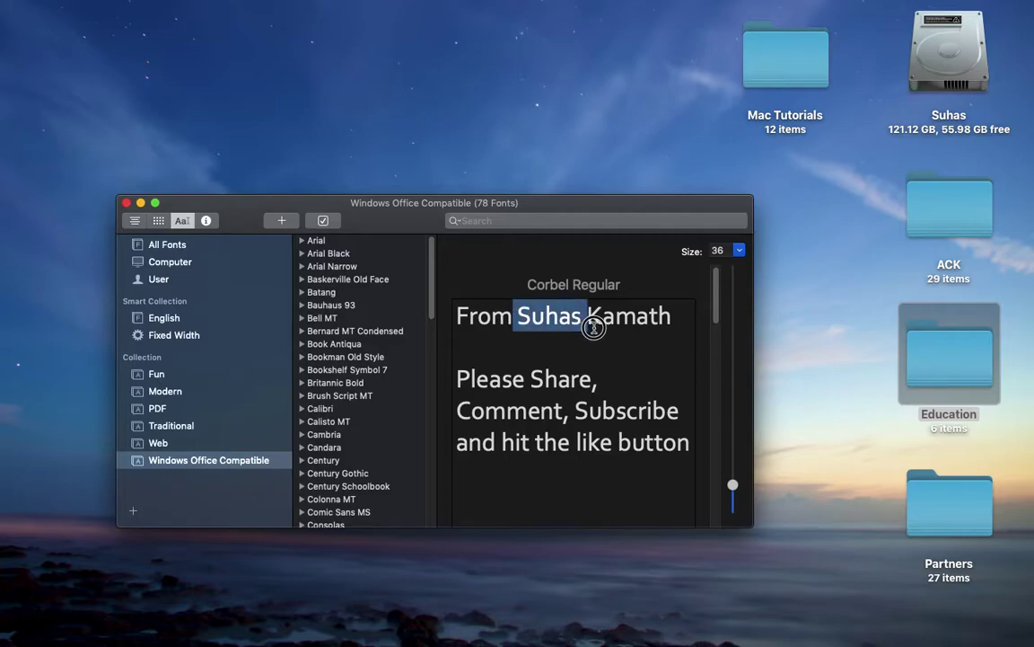
{"action": "left_click", "coordinate": [528, 316]}
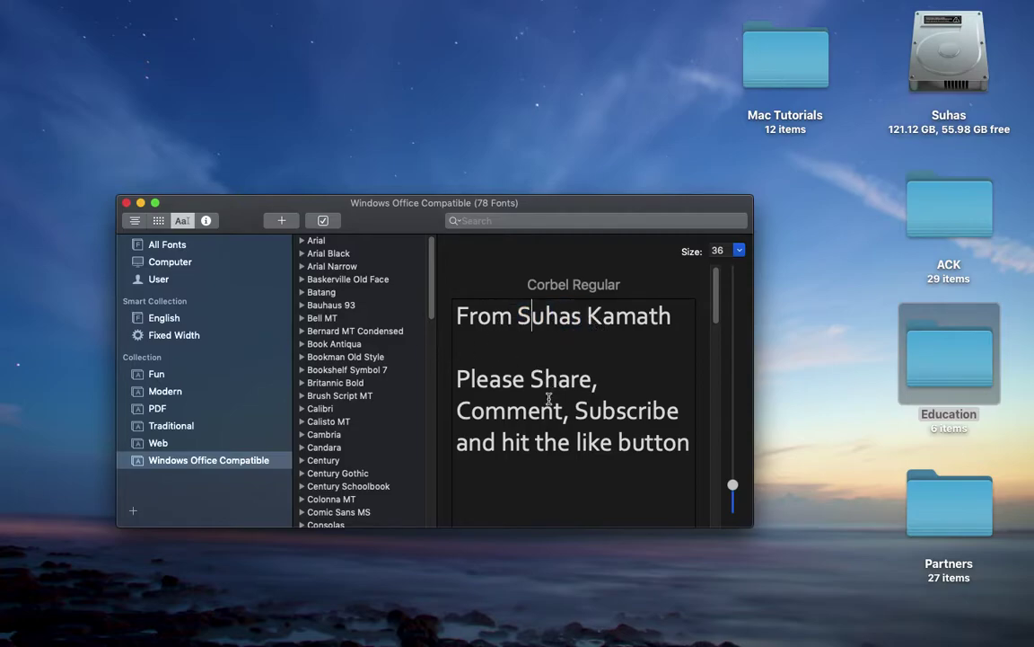
{"action": "left_click", "coordinate": [688, 442]}
{"action": "type", "text": "if yi"}
{"action": "key", "text": "BackSpace"}
{"action": "type", "text": "ou"}
{"action": "key", "text": "BackSpace"}
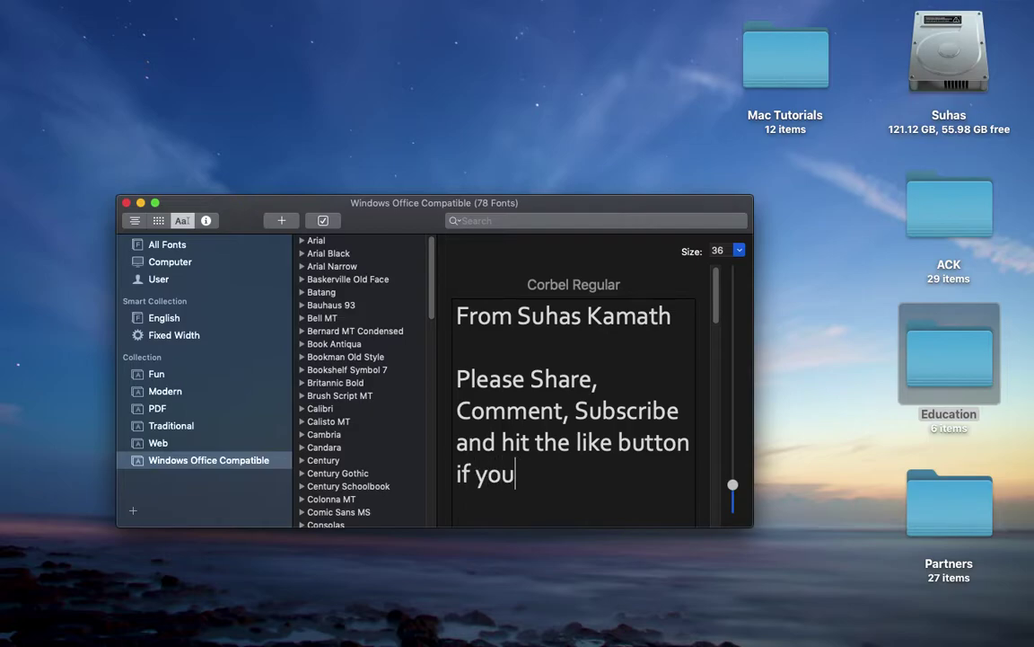
{"action": "type", "text": "liked the"}
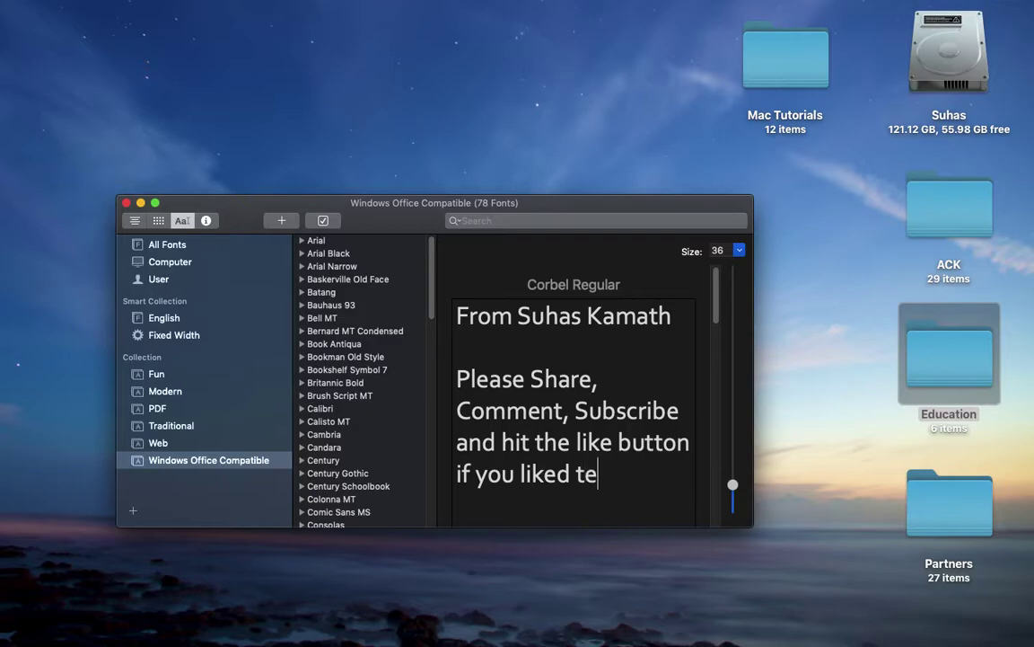
{"action": "key", "text": "BackSpace"}
{"action": "type", "text": "he video."}
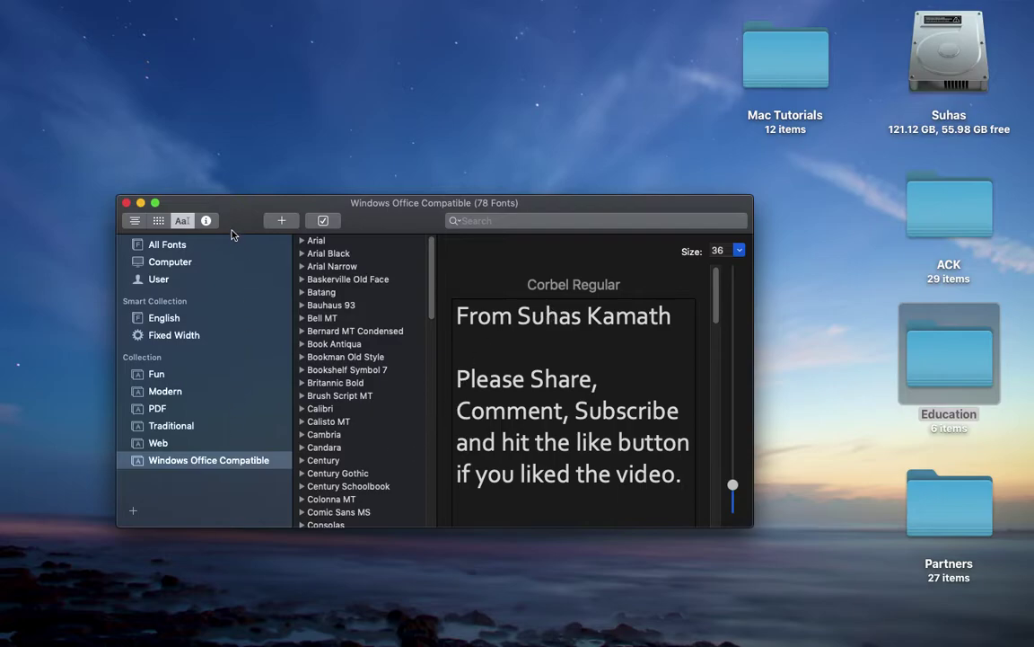
Review Corbel Regular's info, including its file location and Version–Trademark rows, then close Font Book
{"action": "left_click", "coordinate": [206, 220]}
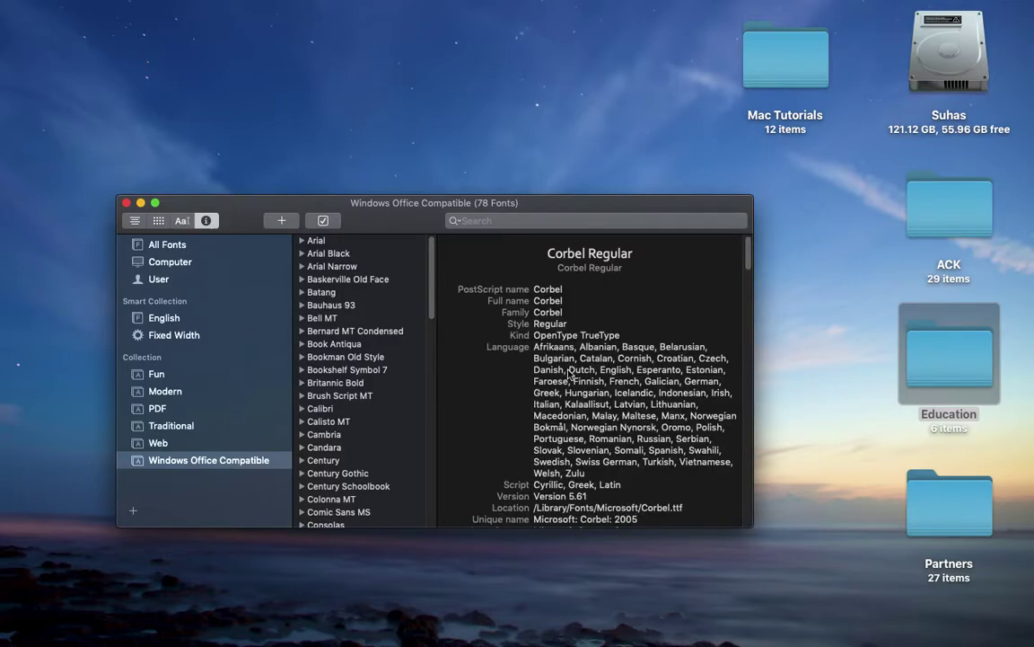
{"action": "scroll", "coordinate": [514, 333], "scroll_direction": "down", "scroll_amount": 5}
{"action": "left_click_drag", "start_coordinate": [552, 395], "coordinate": [682, 394]}
{"action": "left_click", "coordinate": [616, 403]}
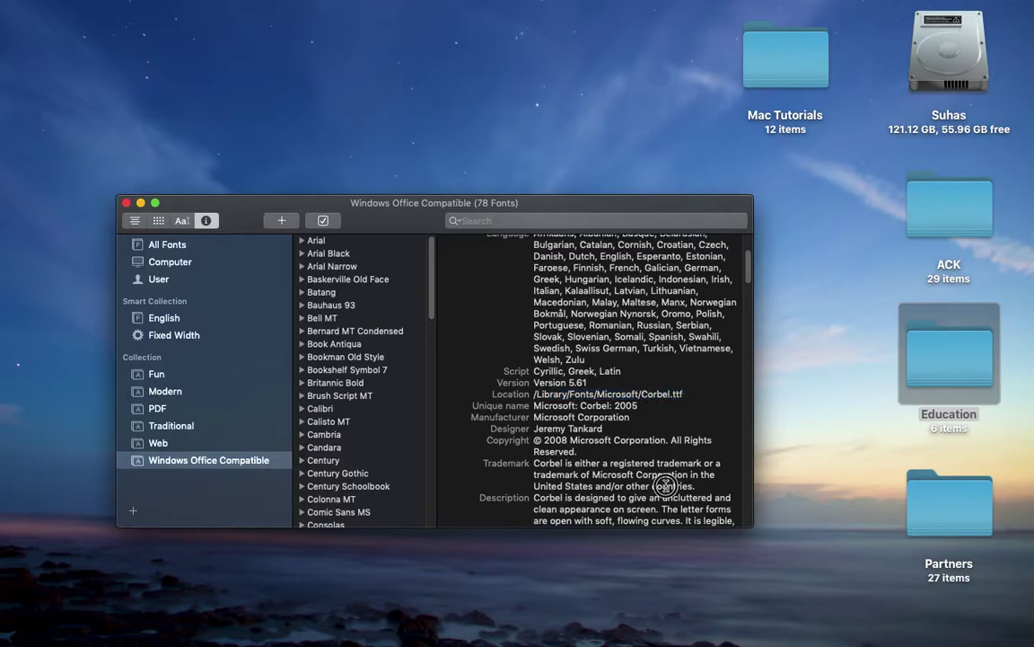
{"action": "left_click_drag", "start_coordinate": [666, 485], "coordinate": [533, 377]}
{"action": "left_click", "coordinate": [532, 378]}
{"action": "scroll", "coordinate": [522, 375], "scroll_direction": "up", "scroll_amount": 5}
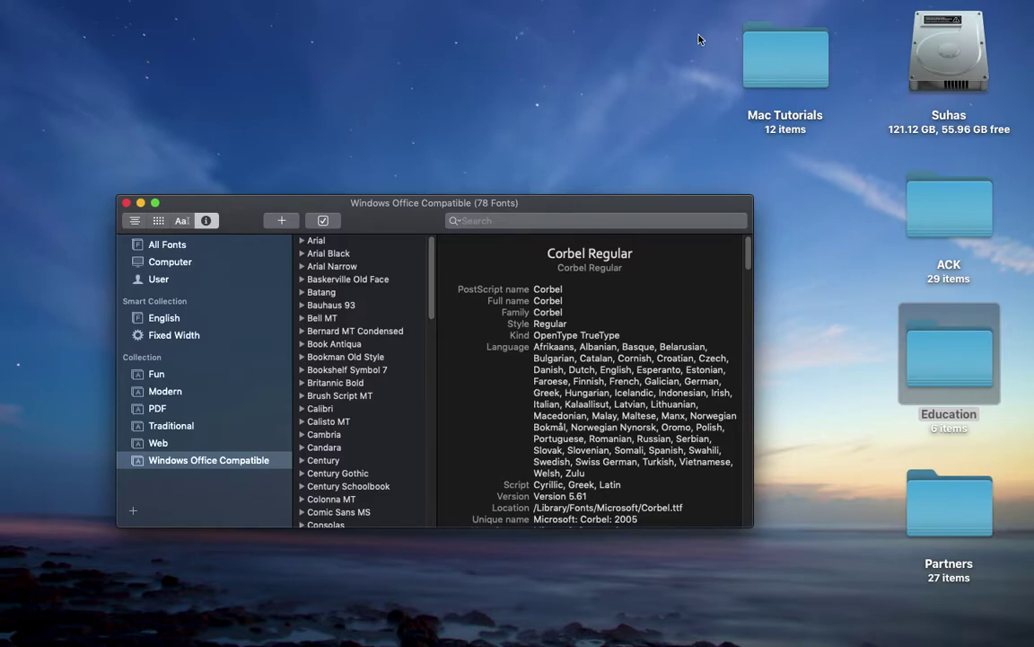
{"action": "left_click", "coordinate": [127, 203]}
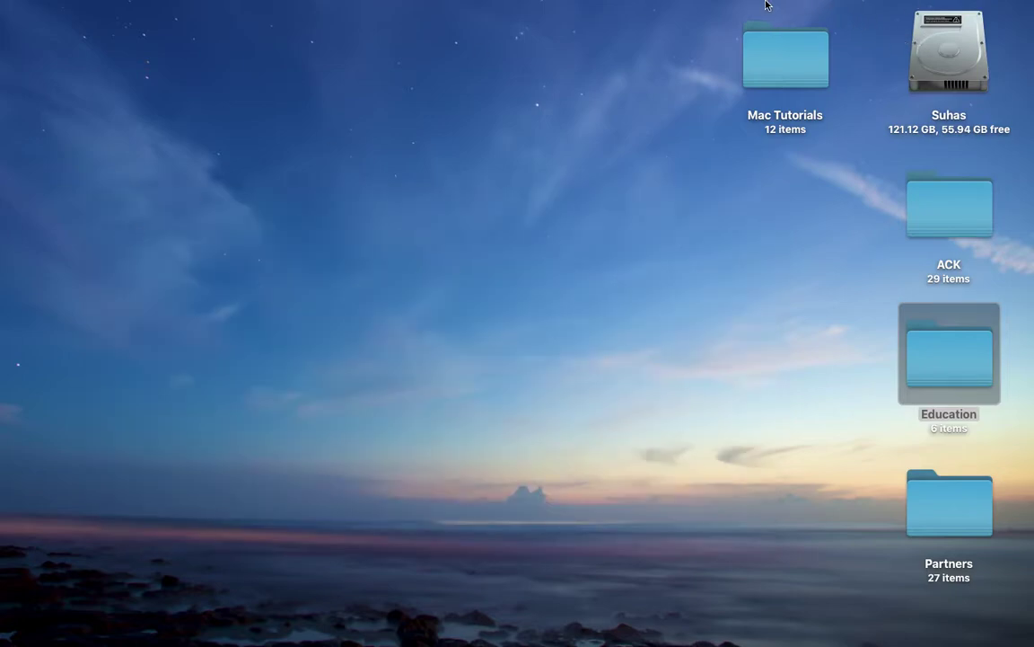